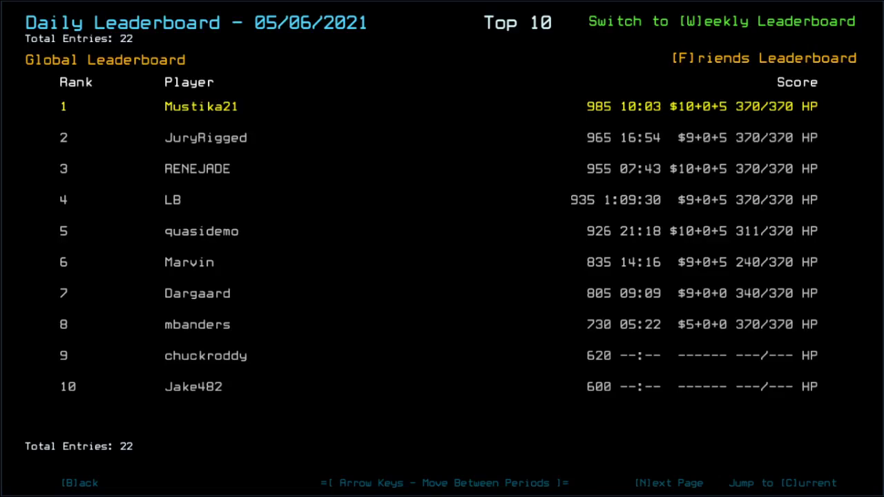
View the Friends leaderboard, then go back to the launcher and start the Daily Challenge
key(f)
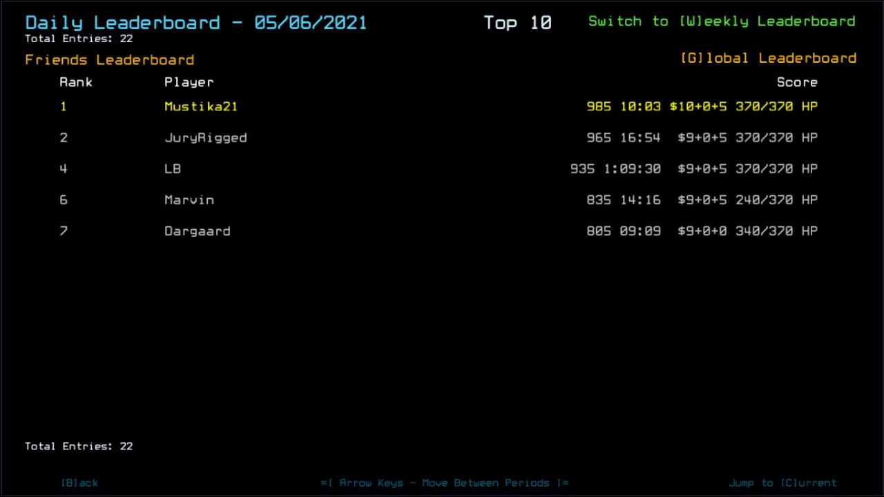
key(b)
key(d)
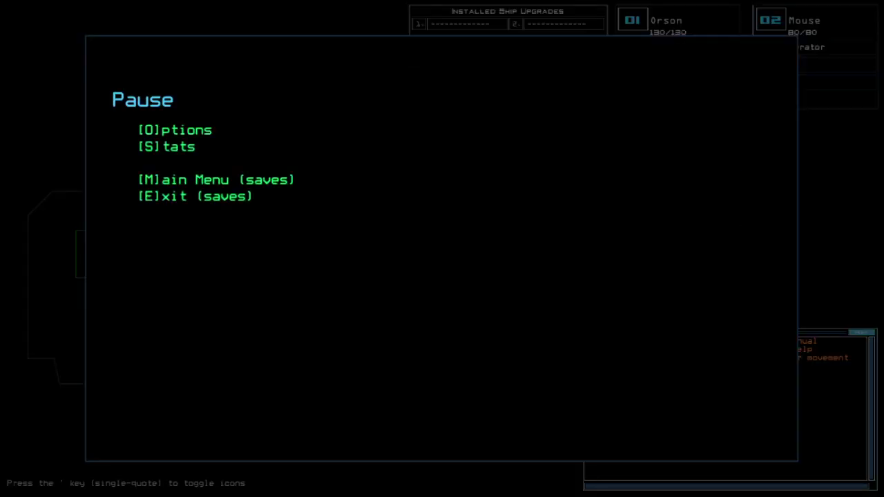
text(o)
Set graphics Far View to Simple and Quality to Medium, then return to the pause menu
key(Return)
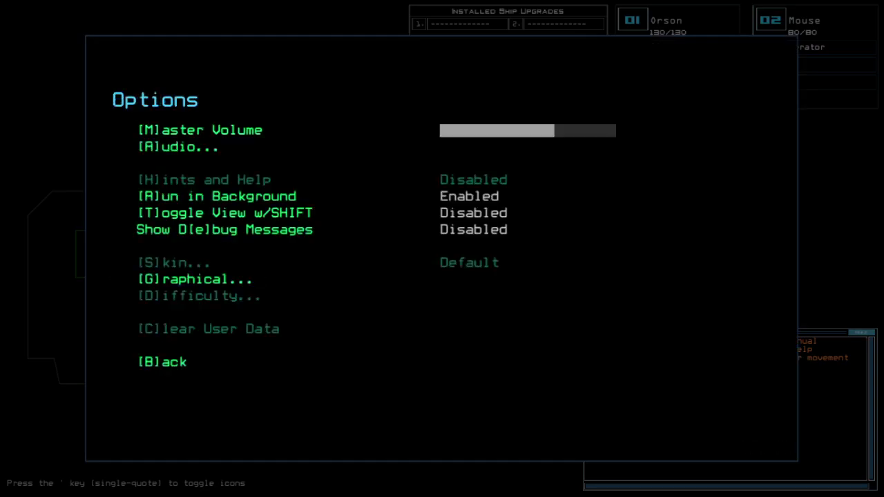
key(g)
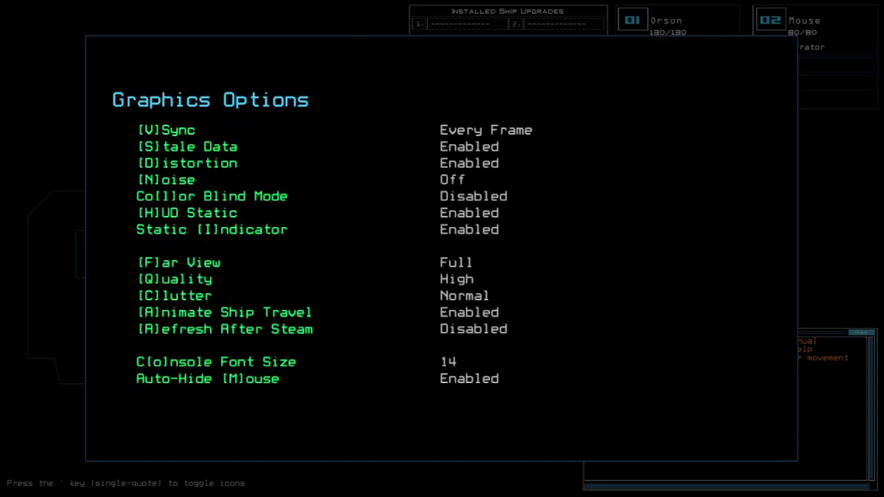
key(f)
key(q)
key(b)
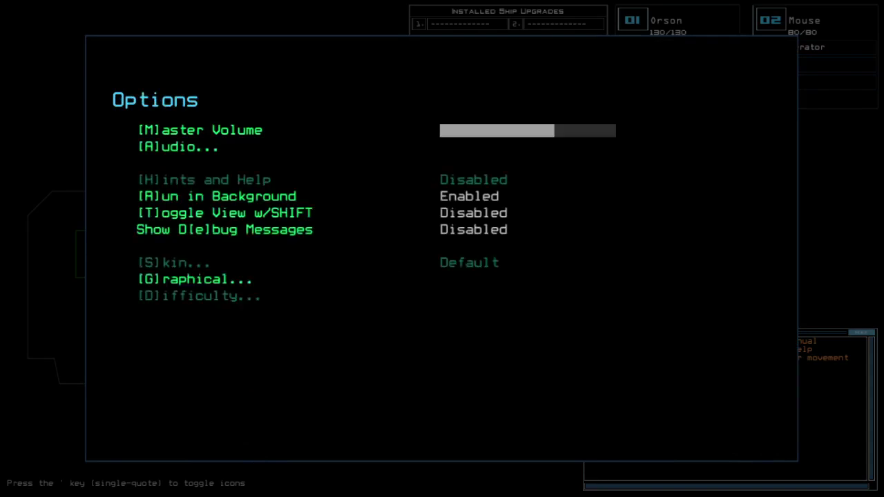
key(b)
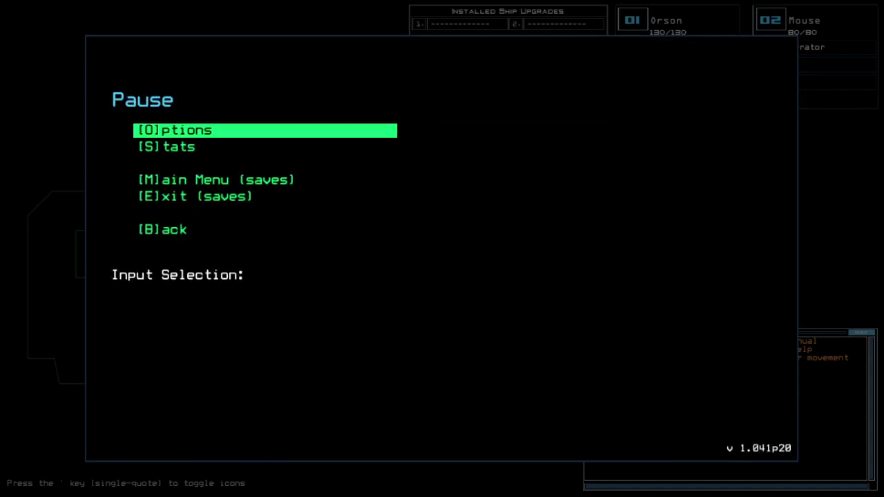
Resume, print the derelict status (Military A, poor hull) and open the Kellee–Orson upgrade swap
key(b)
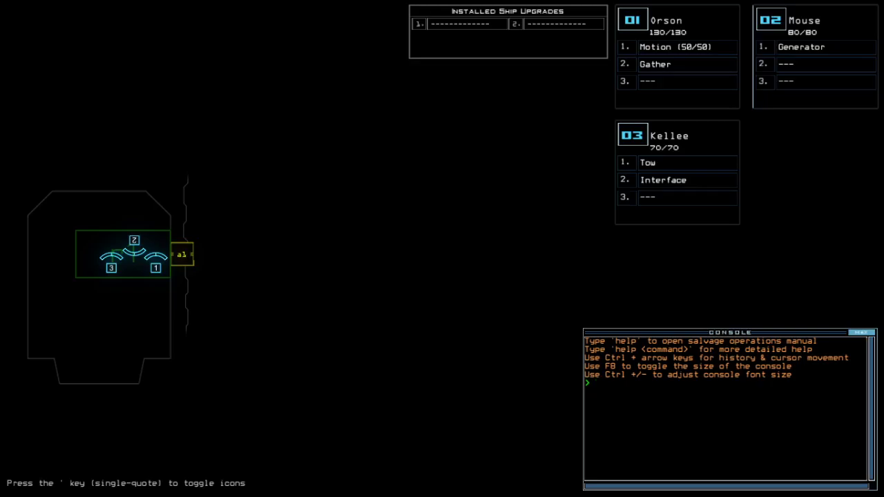
text(status)
key(Return)
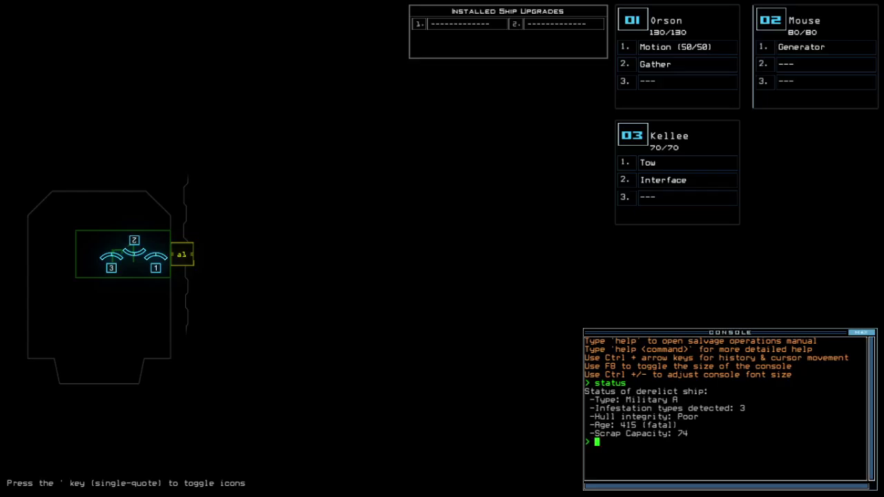
text(swap)
key(Return)
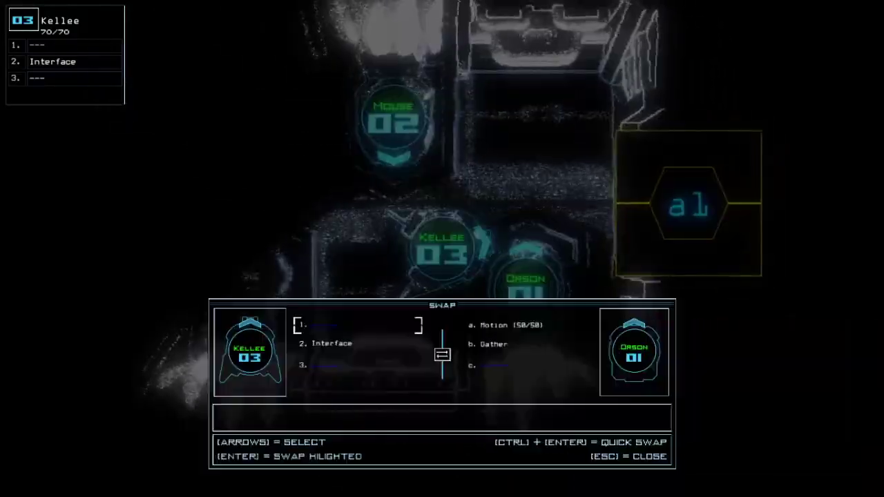
Move the Motion and Gather upgrades from Orson to Kellee and check the other drones
key(Return)
key(Return)
key(Escape)
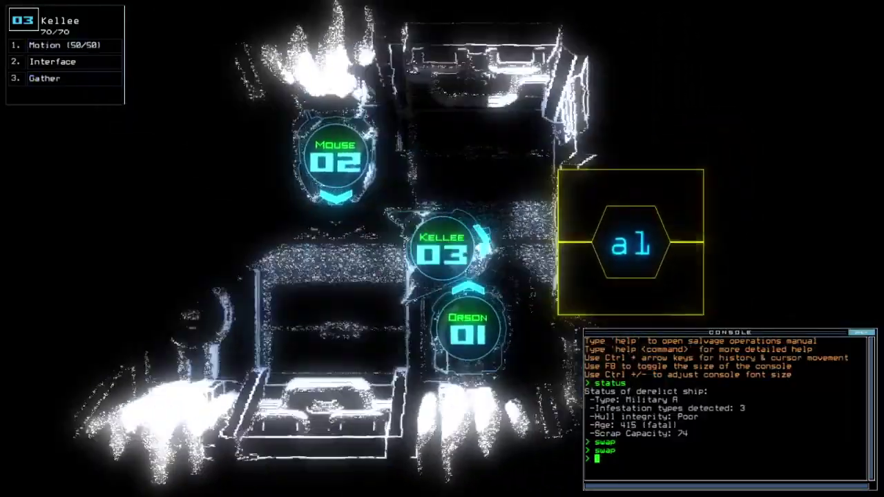
key(Tab)
key(Tab)
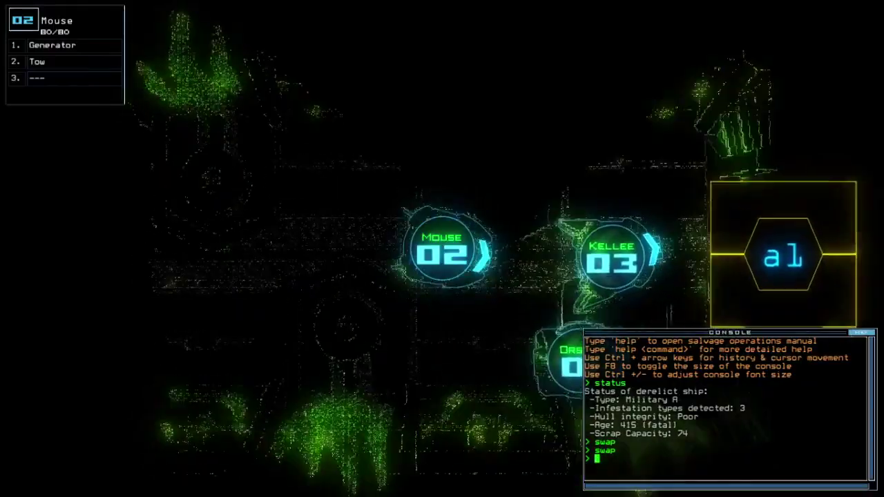
key(Tab)
text(go)
Launch the mission, gather scrap with Kellee, power the generator and collect fuel
key(Return)
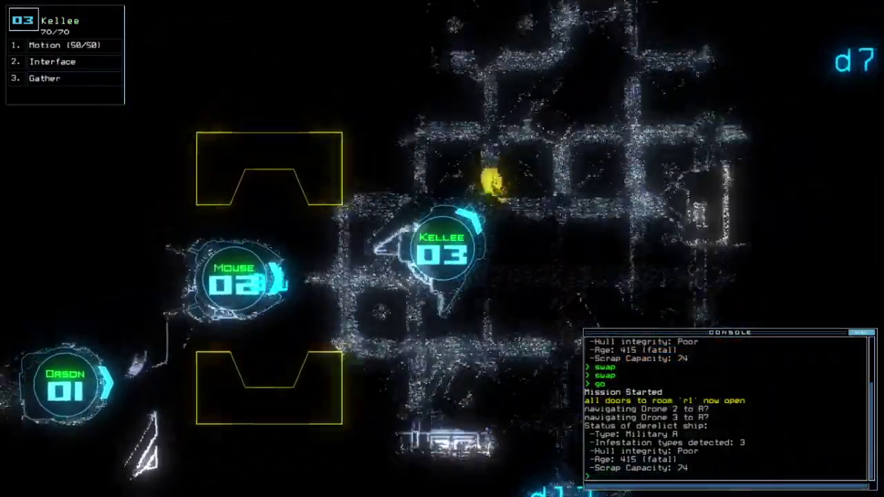
text(g)
key(Return)
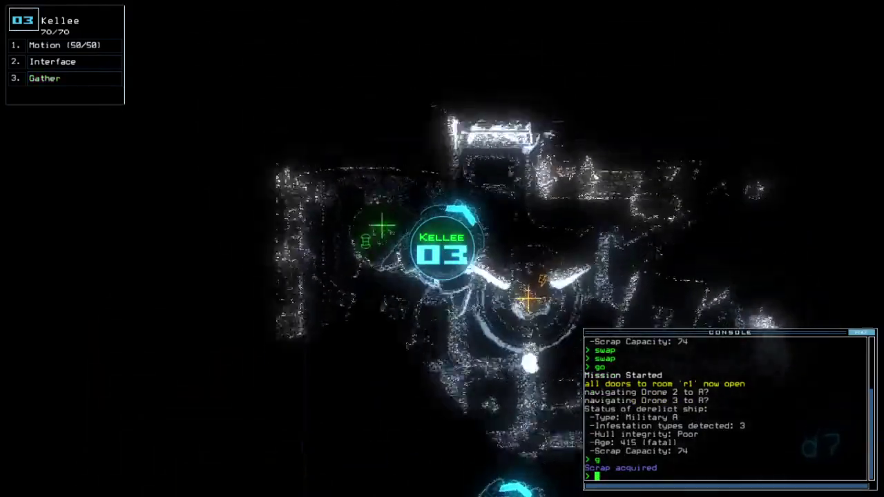
text(g)
key(Return)
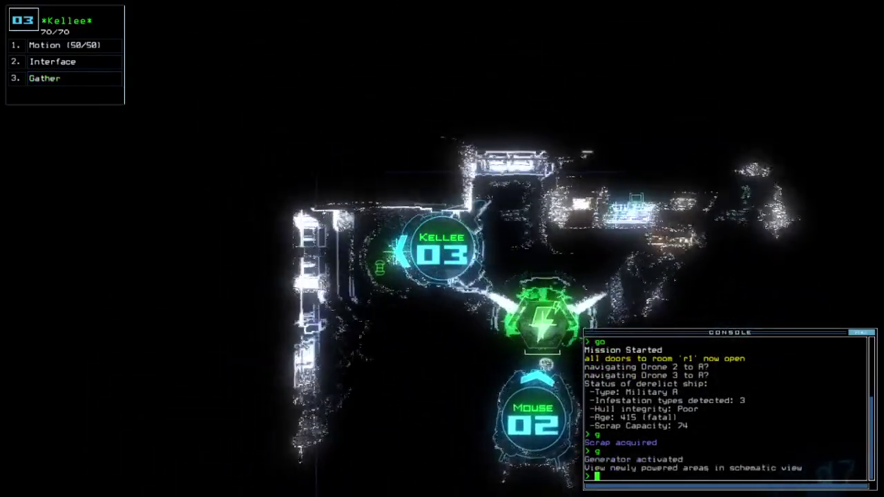
text(ru)
key(Return)
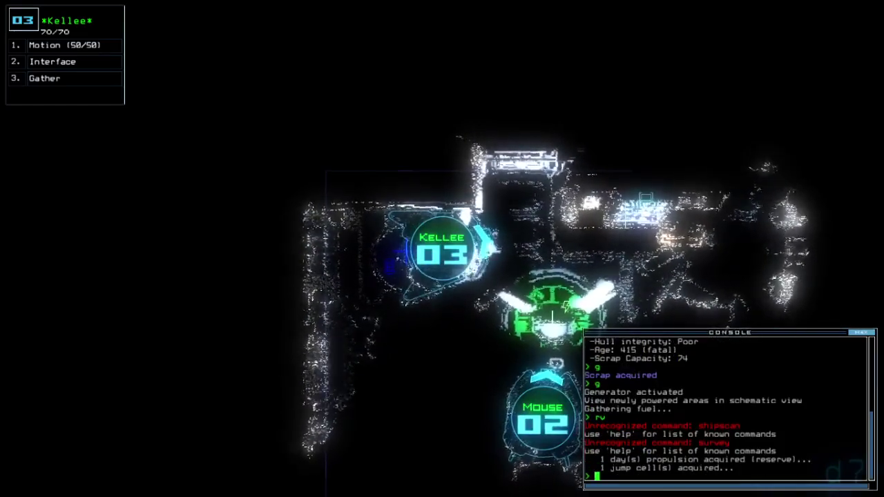
text(d)
Toggle the ship's defenses with dct and df, then run a motion scan
key(Return)
key(space)
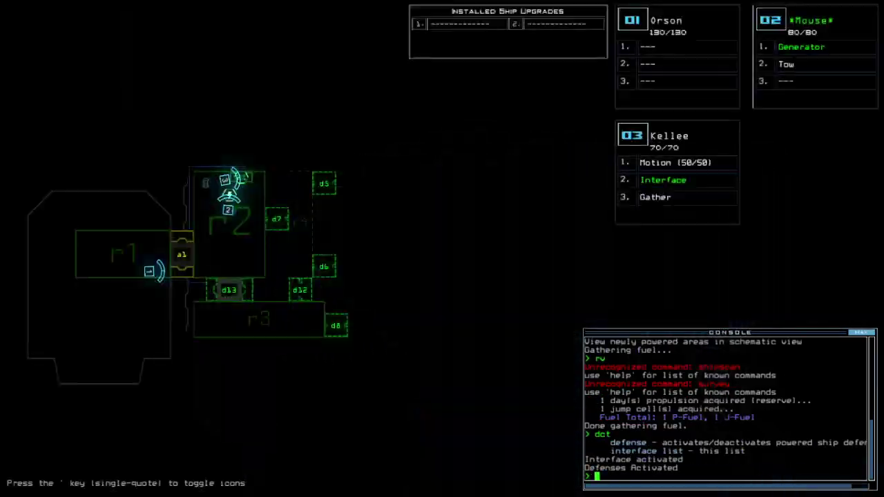
text(df)
key(Return)
key(space)
key(space)
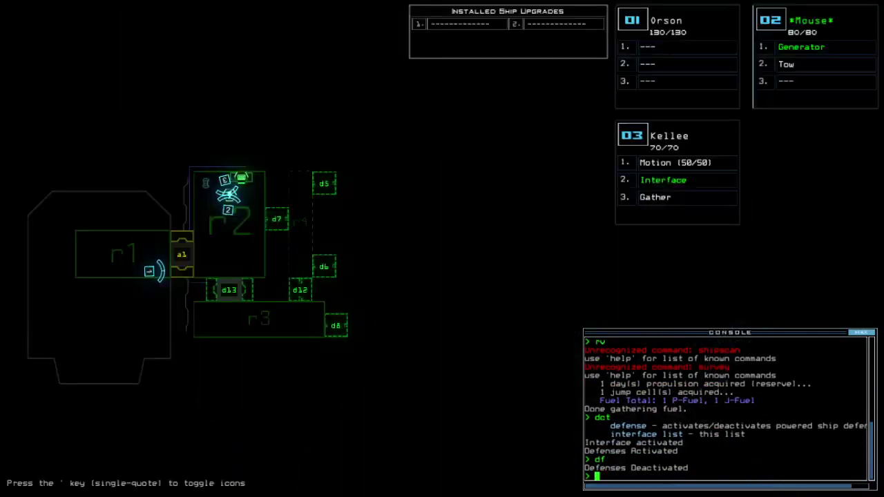
text(motion)
key(Return)
key(space)
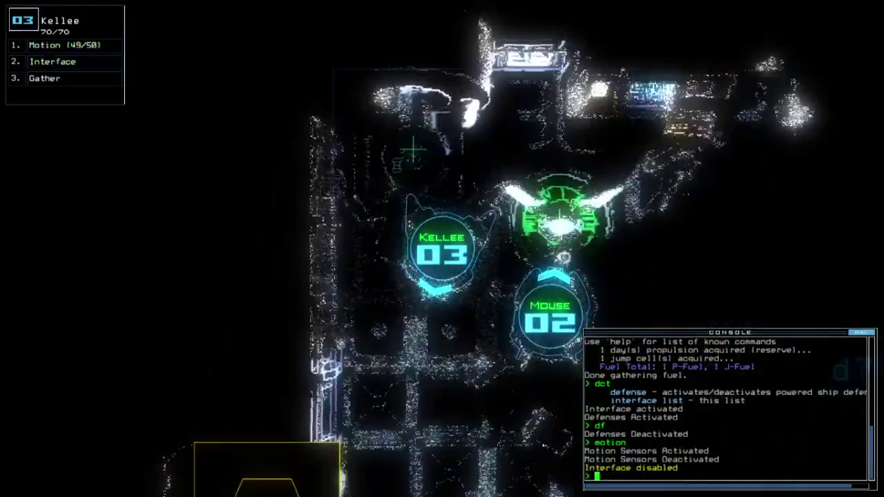
text(d7)
Open doors d7 and d5 and send Kellee through; the motion scan of r5 is inconclusive
key(Return)
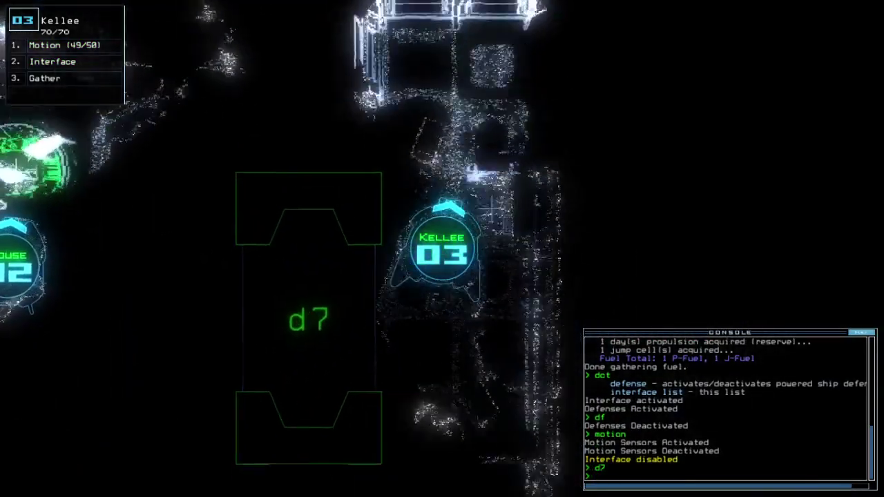
text(d5;d5)
key(Return)
key(space)
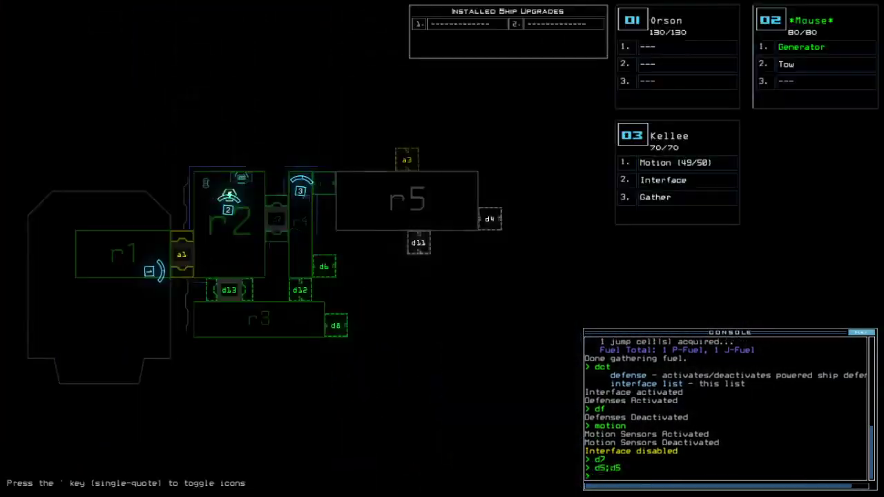
text(motion)
key(Return)
key(space)
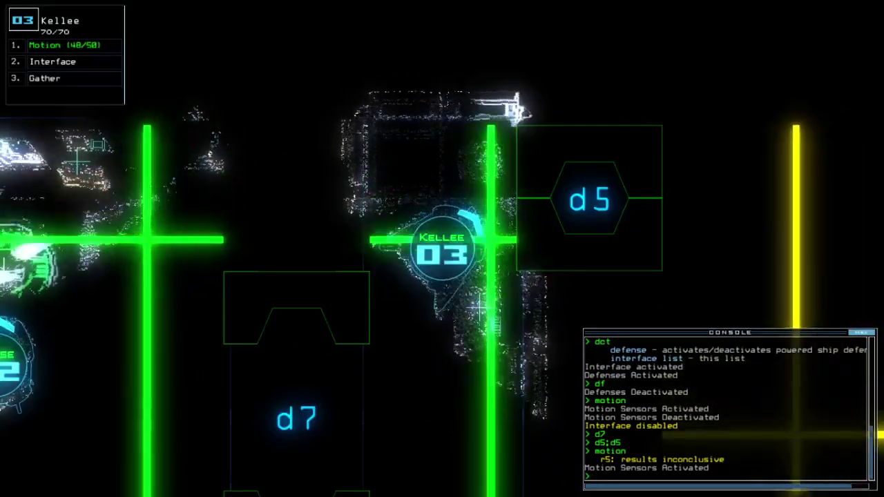
text(d5)
key(Return)
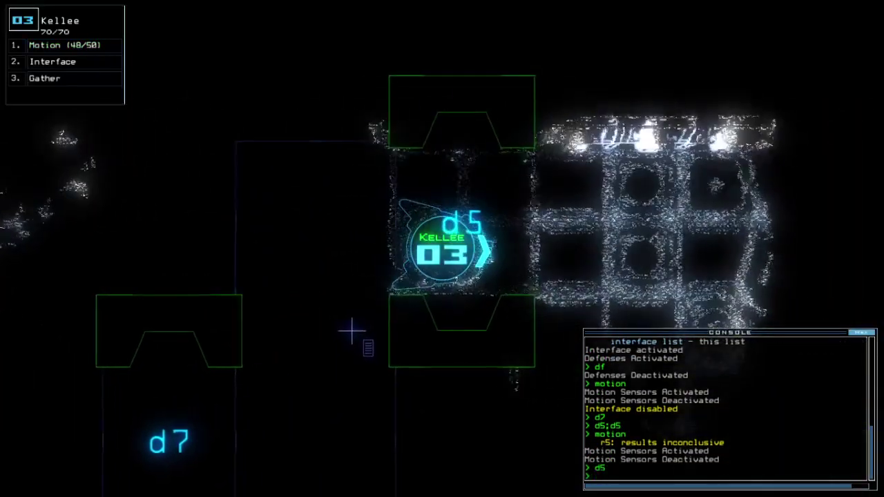
text(cc)
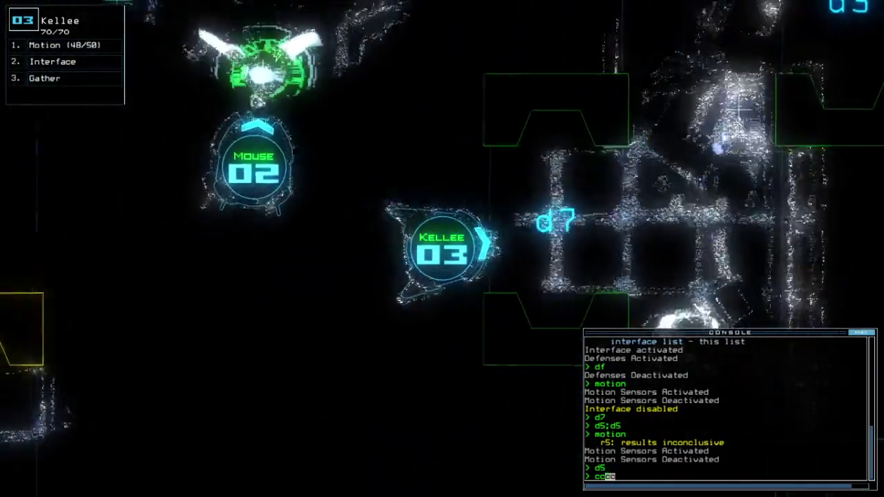
Close doors around the drones, toggle defenses, open door d7 and gather scrap
key(Return)
text(dct)
key(Return)
text(df)
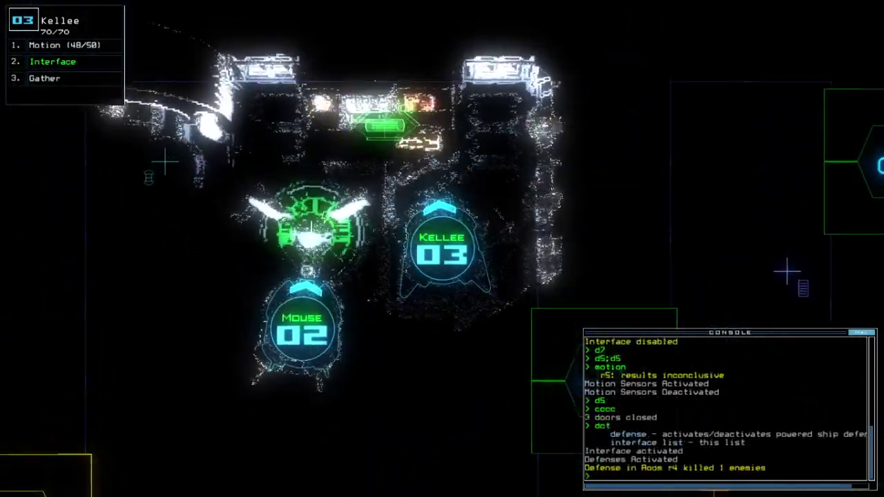
key(Return)
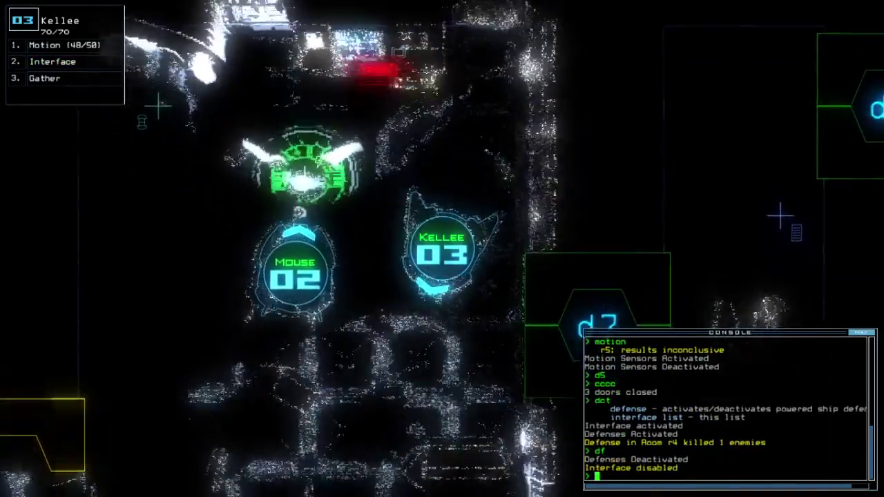
text(d7)
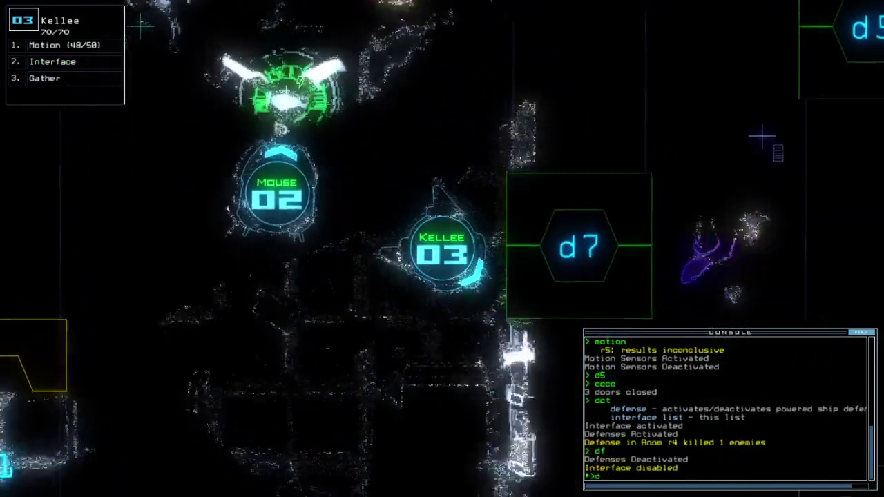
key(Return)
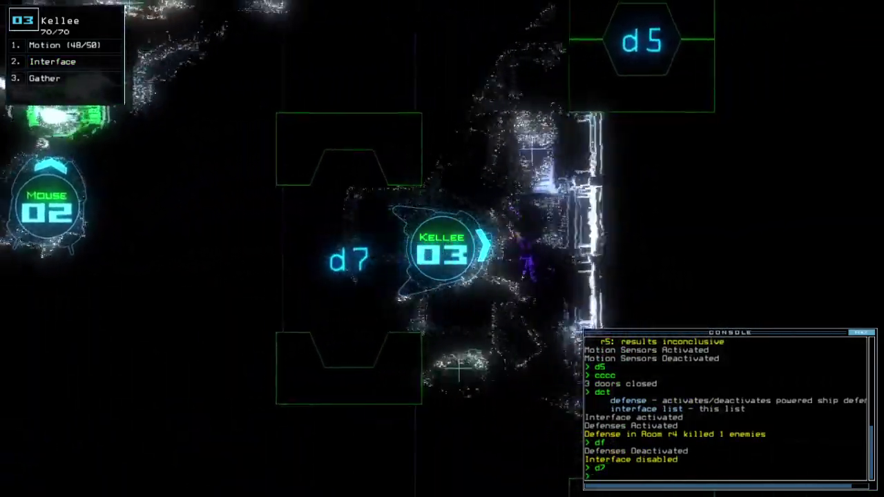
text(g)
key(Return)
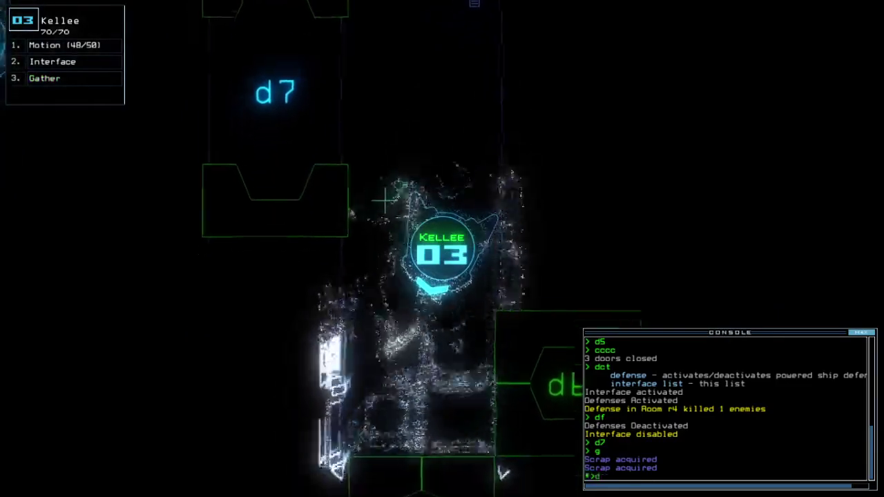
text(d6;d6)
Open doors d6, d12 and d8, running motion scans between them
key(Return)
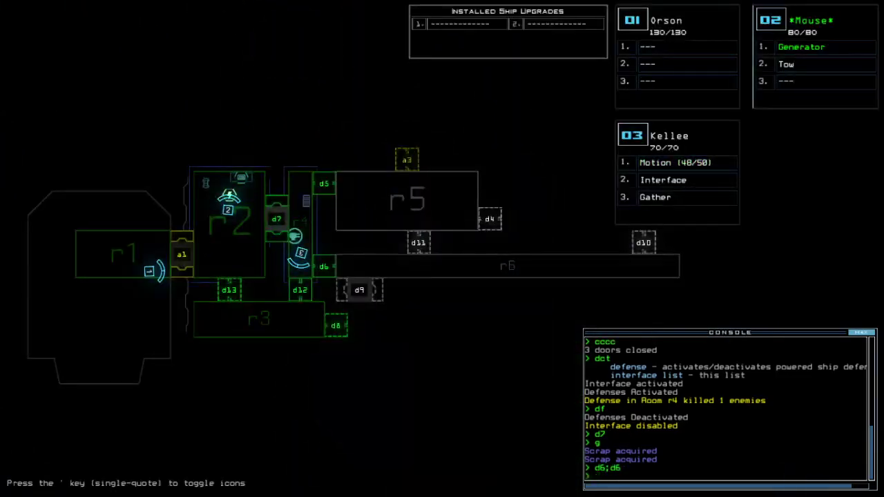
text(mo)
key(Return)
text(d12)
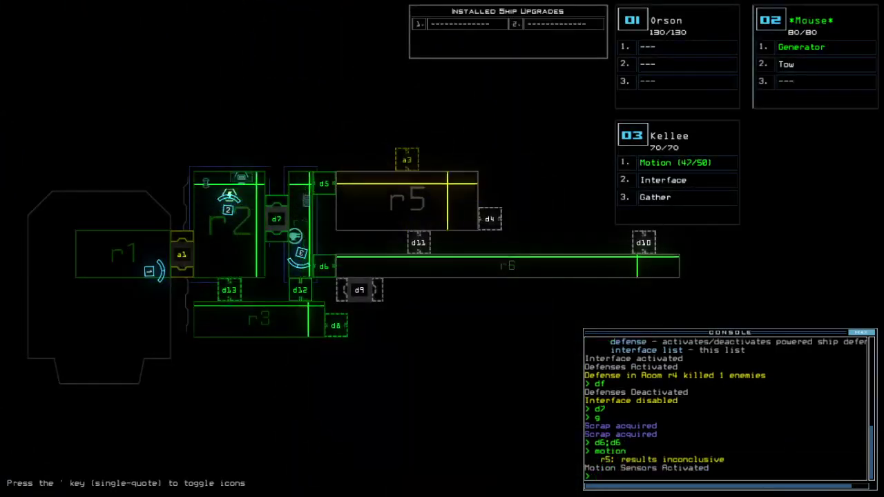
key(Return)
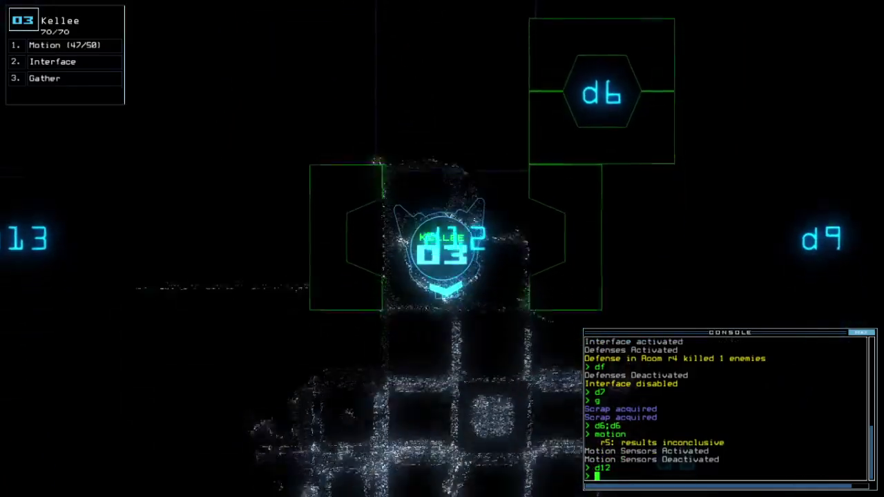
text(motion)
key(Return)
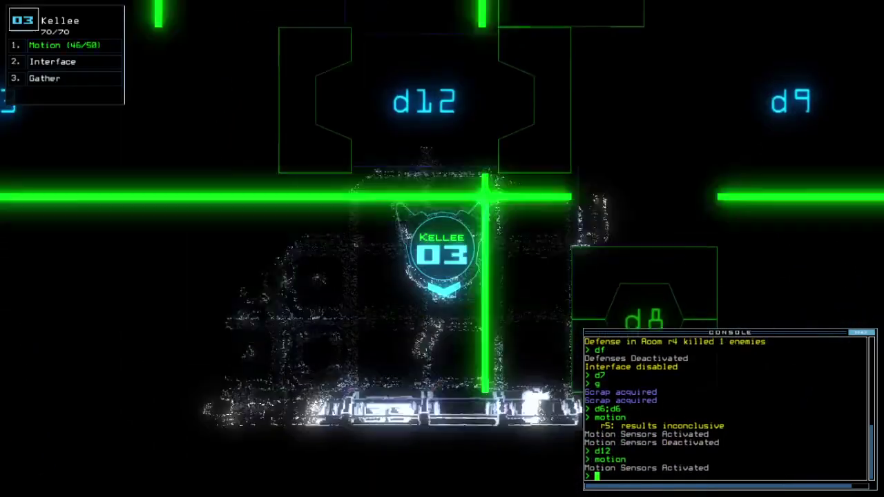
text(d8)
key(Return)
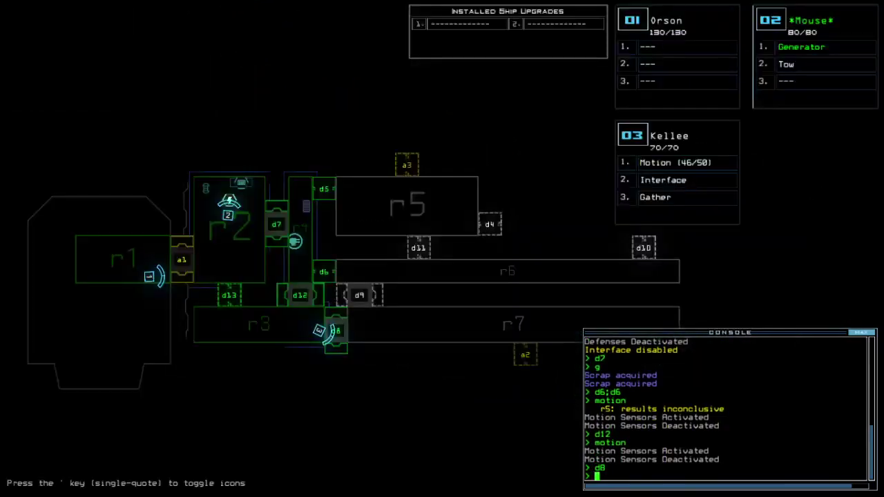
Drive Kellee left through room r3, then back right and up to door d12
key(Left)
key(Left)
key(Left)
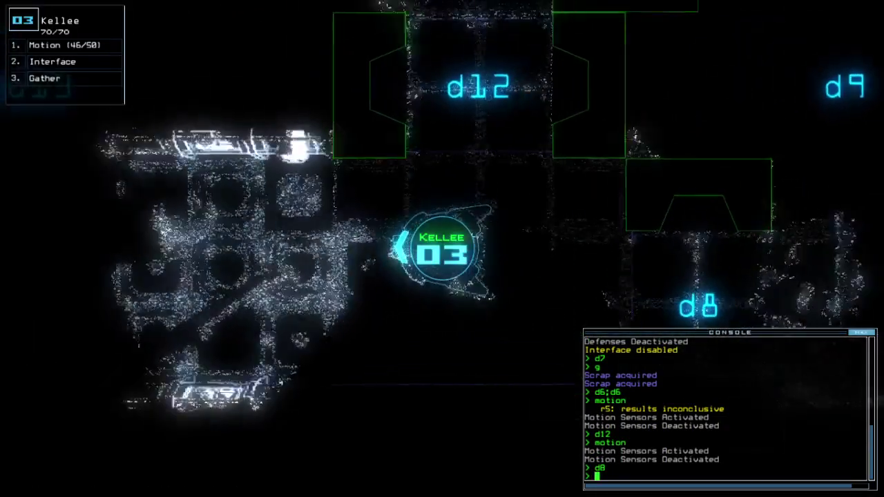
key(Left)
key(Left)
key(Left)
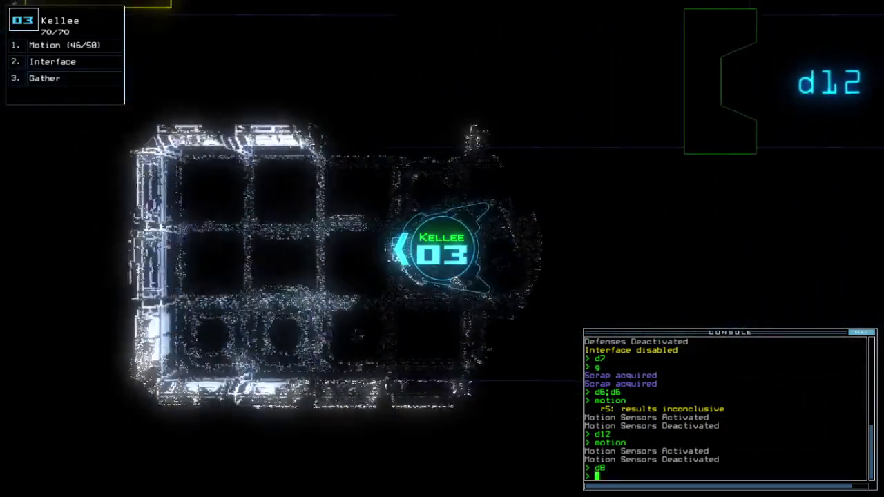
key(Right)
key(Right)
key(Right)
key(Right)
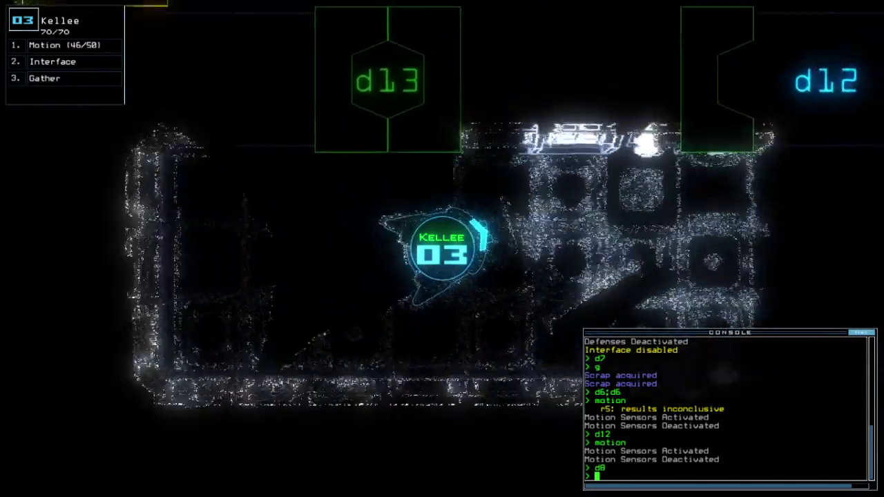
key(Right)
key(Right)
key(Right)
key(Right)
key(Right)
key(Right)
key(Up)
key(Up)
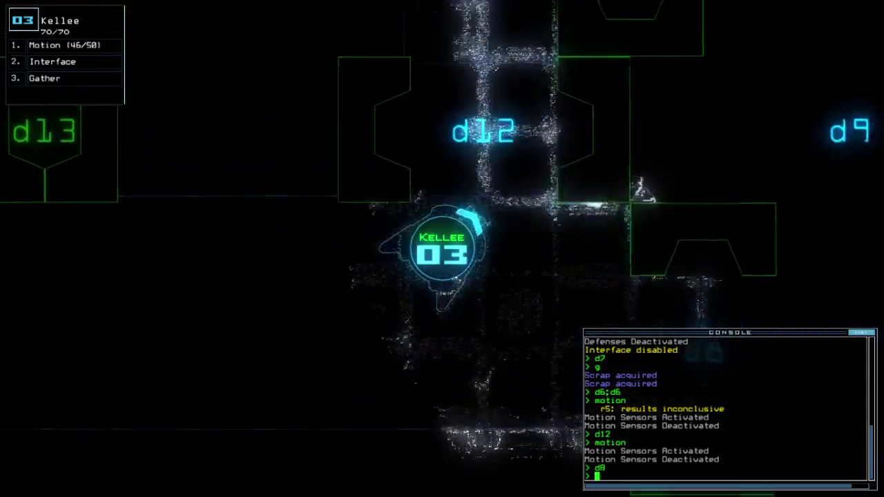
key(Up)
key(Up)
text(d6)
Open door d6, drive Kellee into room r6, gather scrap and run a motion scan
key(Return)
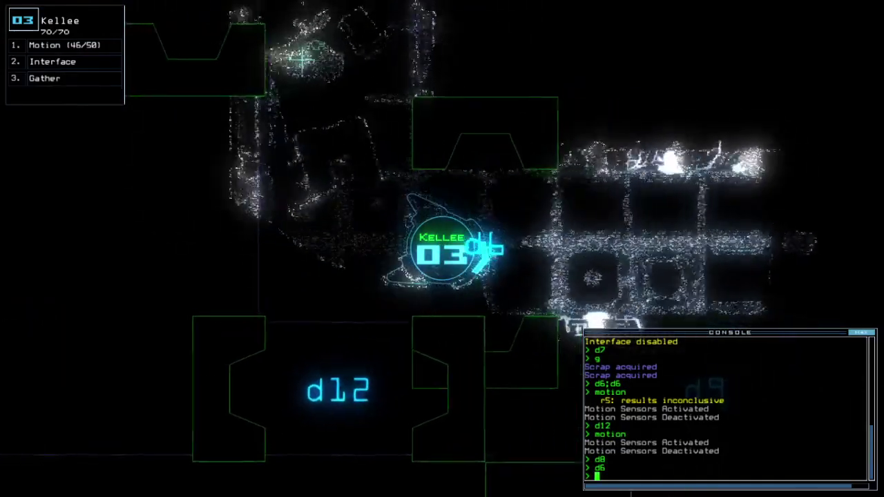
key(Right)
key(Right)
key(Right)
key(Right)
text(g)
key(Return)
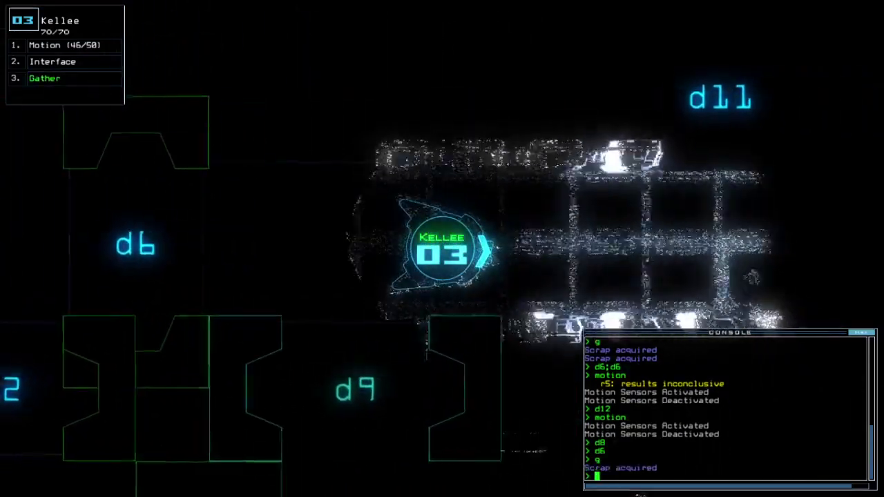
key(Right)
key(Right)
key(Right)
key(Right)
key(Right)
key(Right)
key(Right)
key(Right)
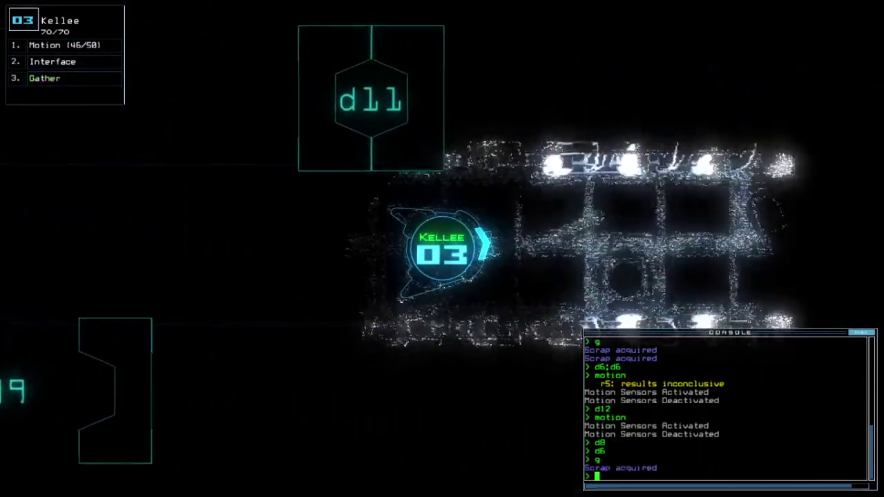
text(motion)
key(Return)
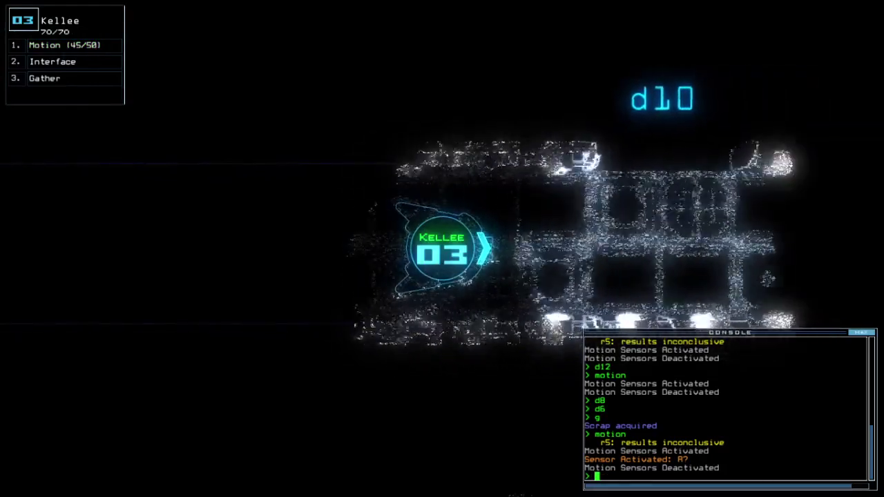
key(Tab)
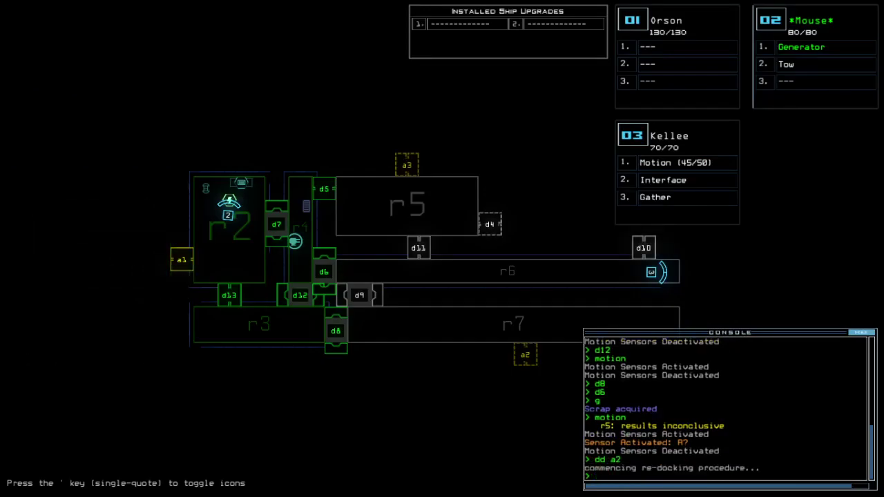
Navigate drone 3 to drone 2, open r1's doors, dock at a1 and recall all drones to r1
key(3)
text(navigate 3 2)
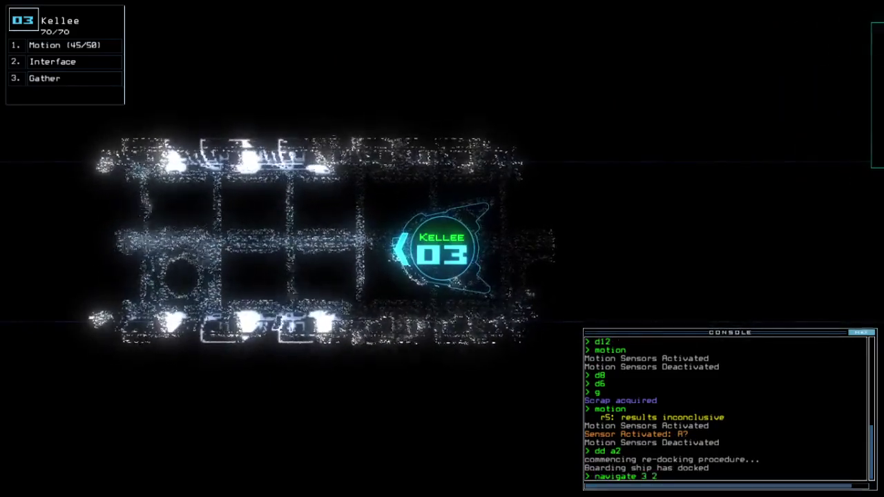
key(Return)
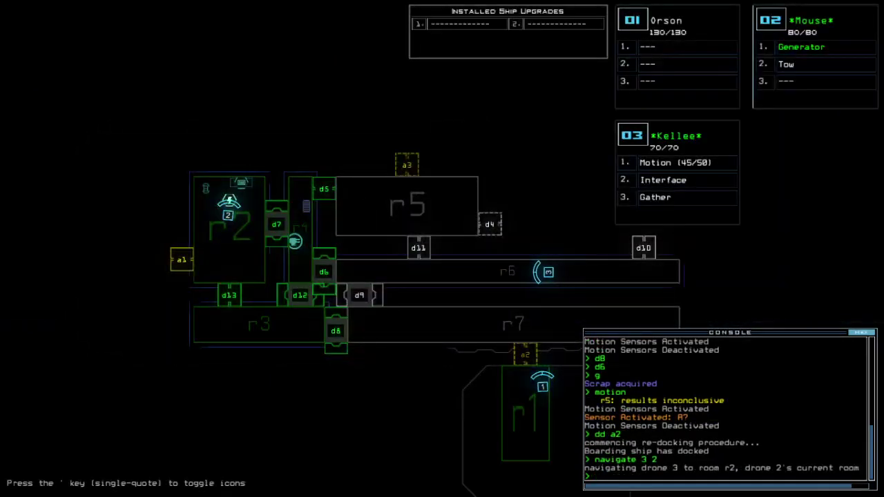
text(1a1)
key(Return)
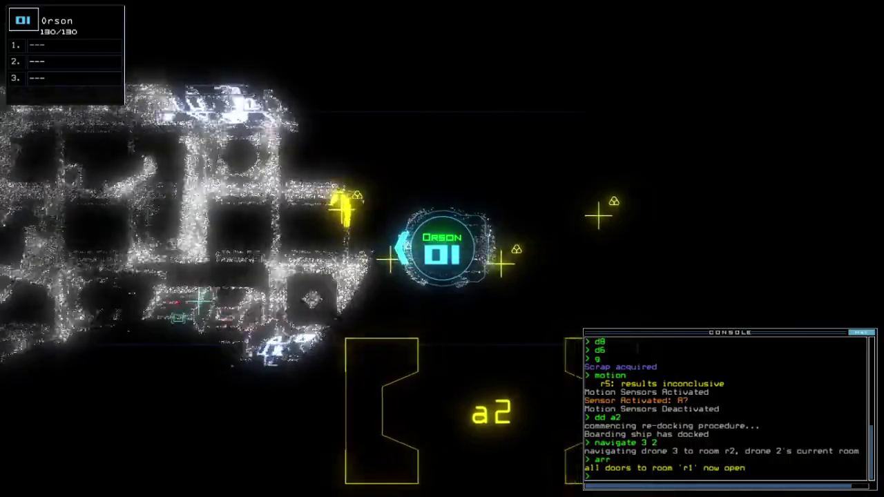
text(dd a1)
key(Return)
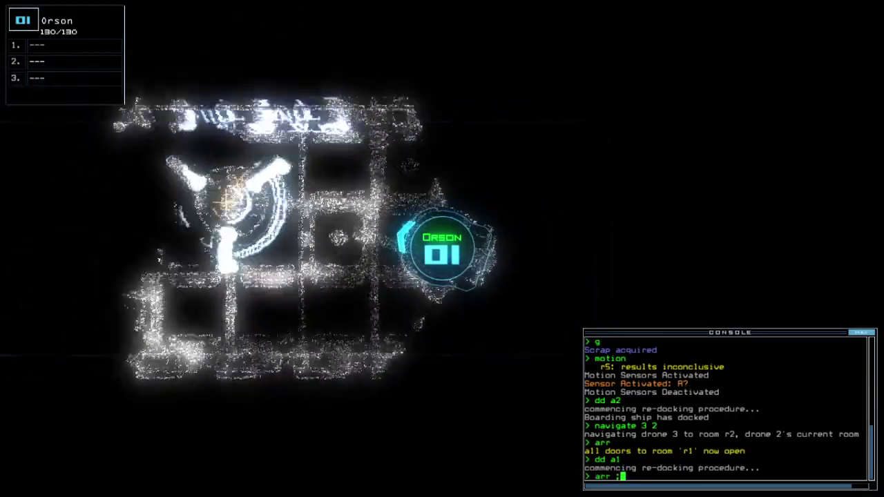
text(end)
key(Return)
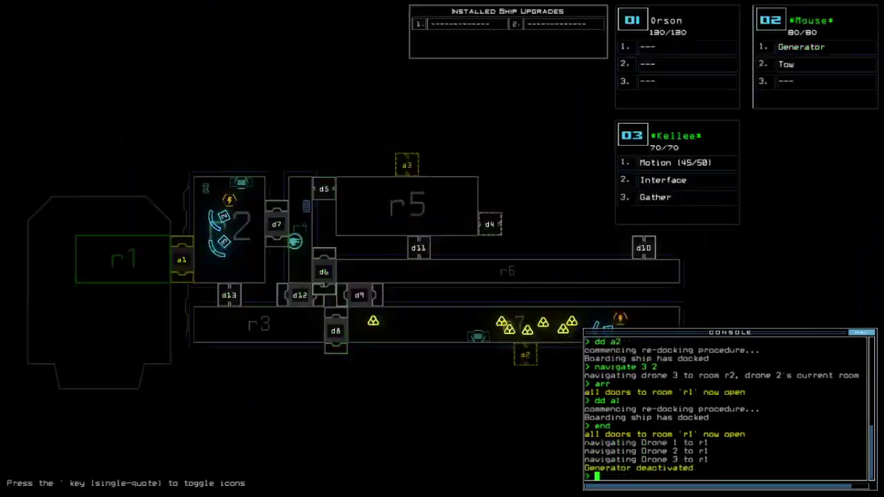
text(2)
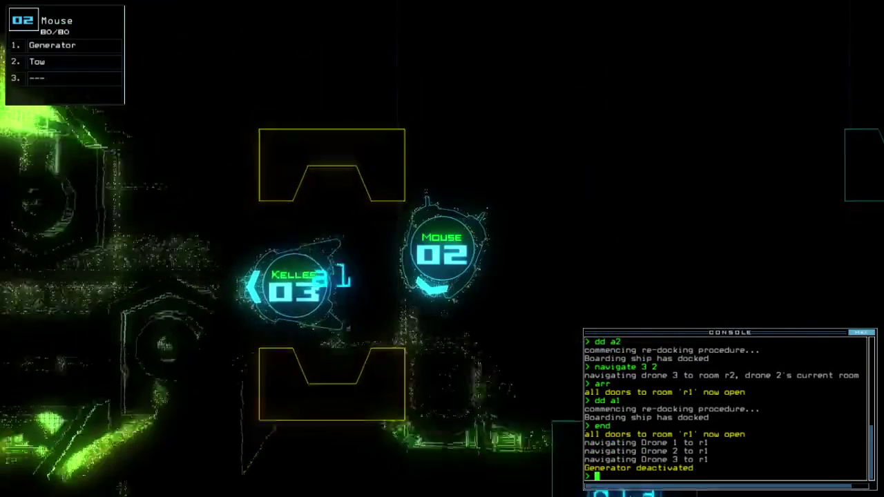
text(generator ;c)
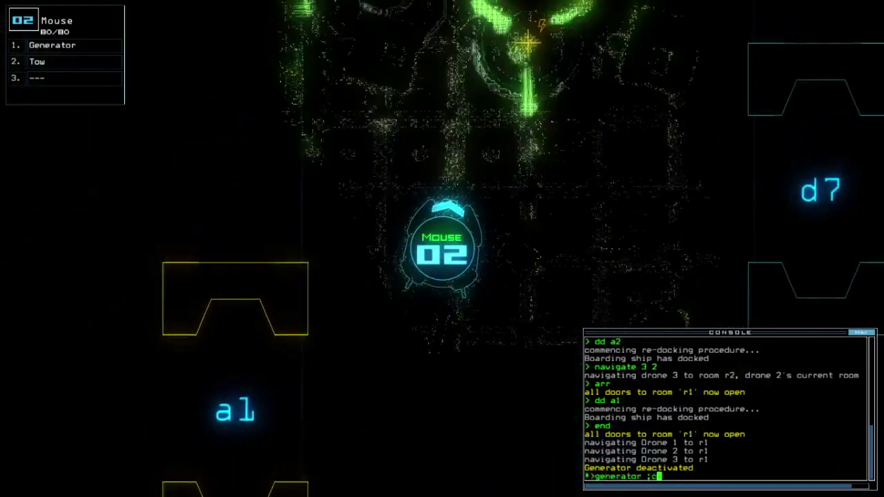
Power the generator with Mouse, closing four doors, then start re-docking at airlock a2
key(Return)
key(space)
key(2)
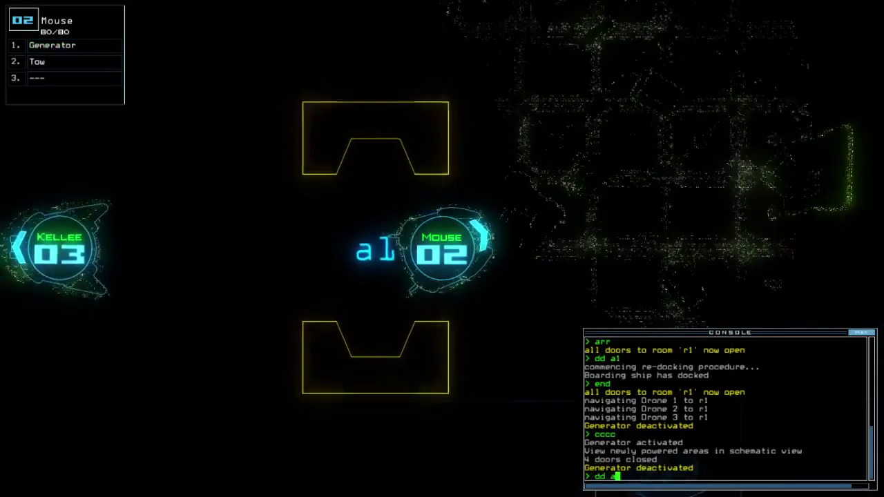
text(dd a2)
key(Return)
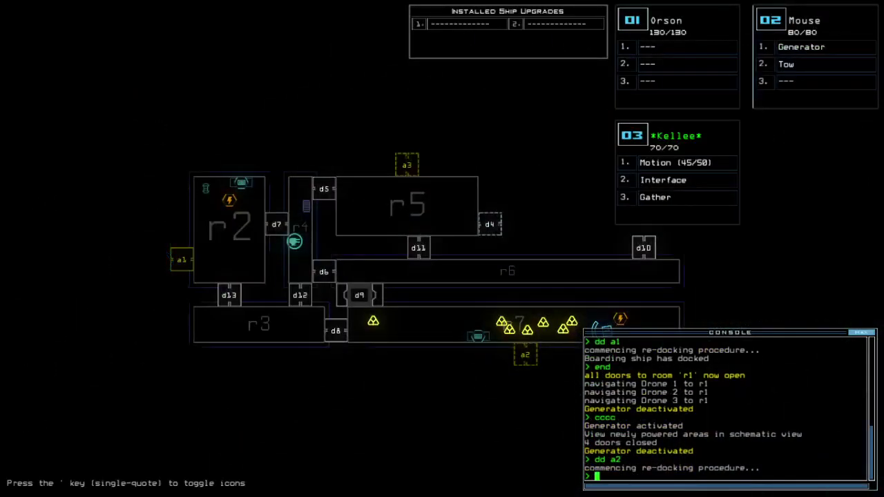
Power the generator and have Kellee gather scrap
key(1)
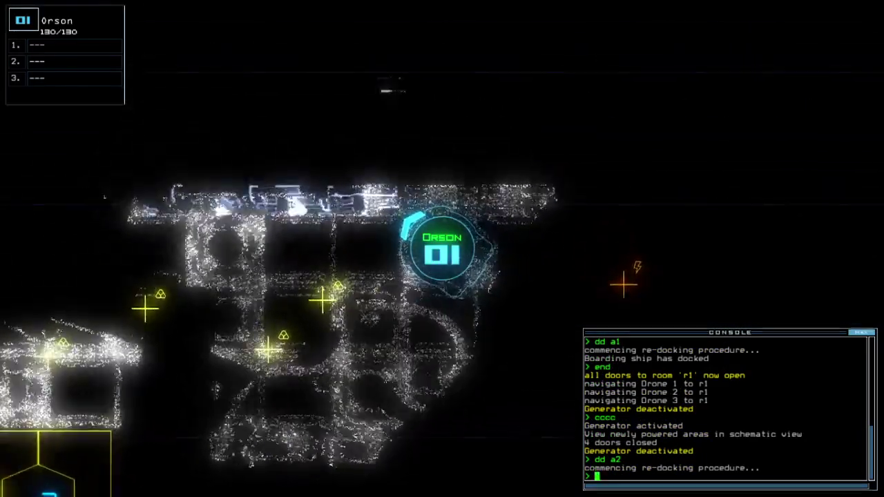
key(2)
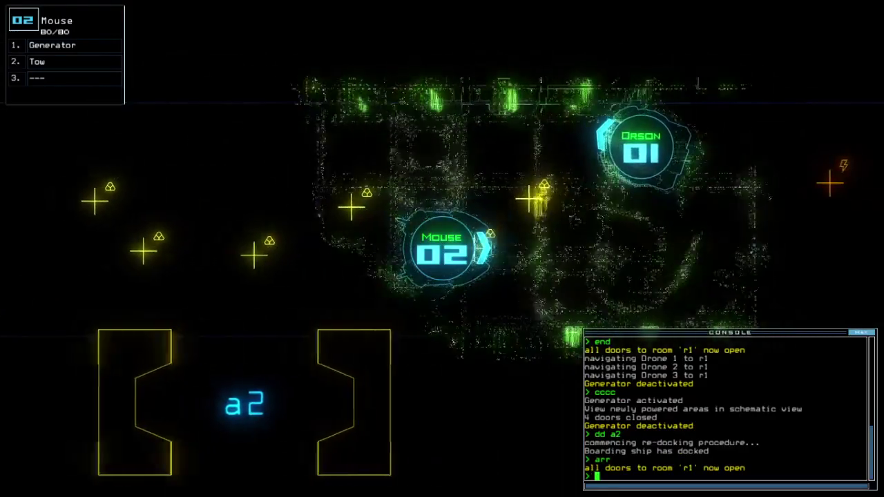
text(generator)
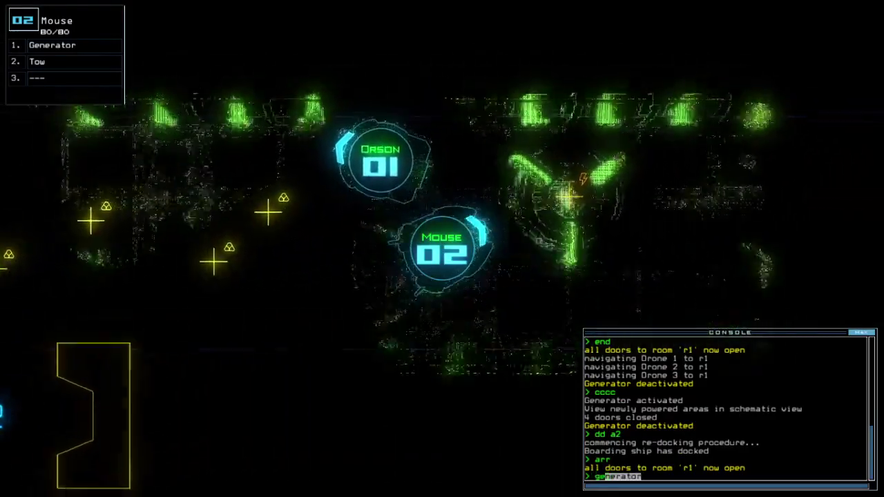
key(Return)
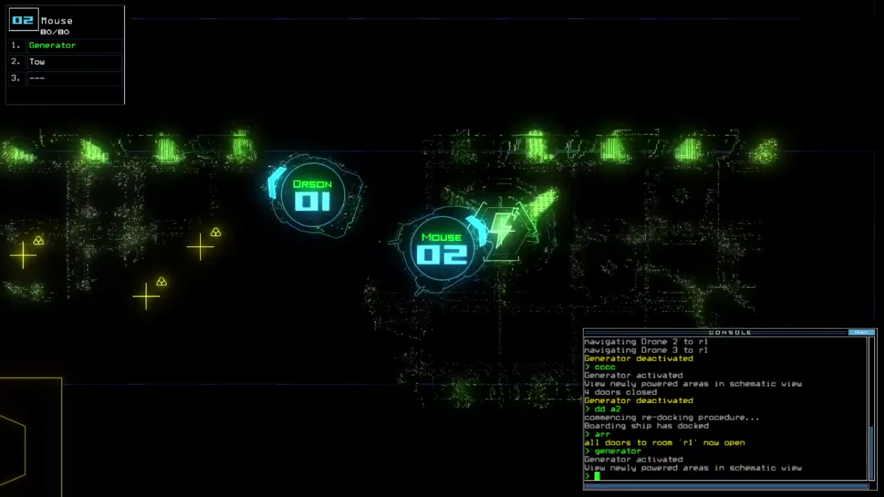
key(3)
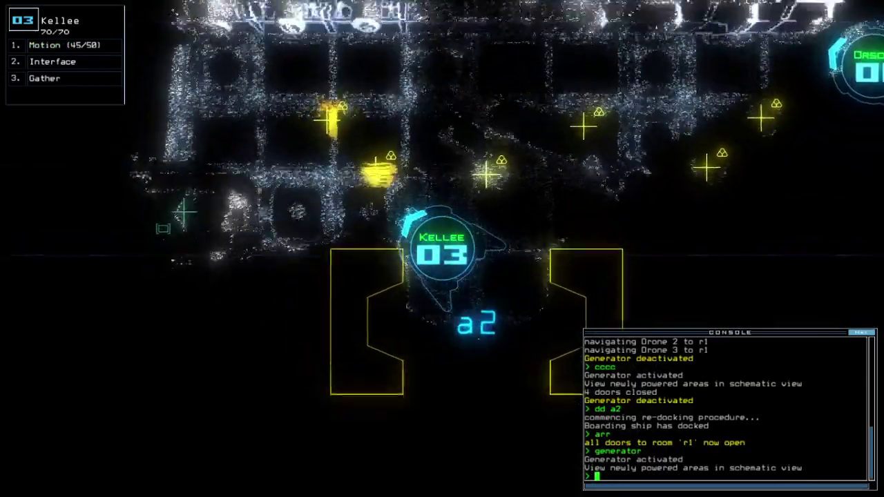
text(g)
key(Return)
text(g)
Close nearby doors and cycle the ship defenses, killing 20 enemies in room r8
key(Return)
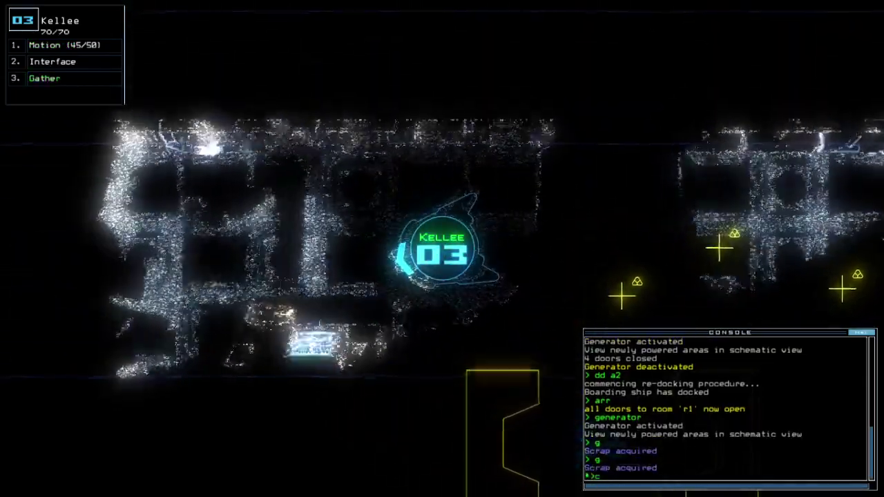
text(c)
key(Return)
text(cccc dct)
key(Return)
text(df)
key(Return)
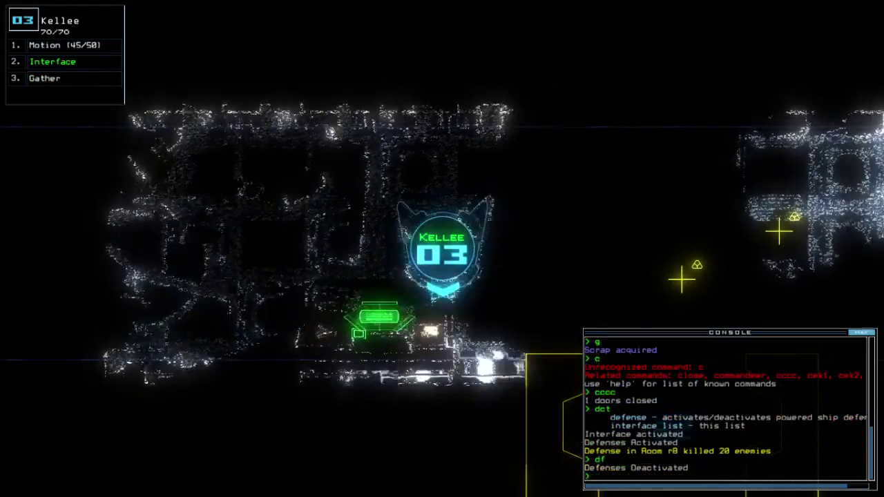
key(space)
key(space)
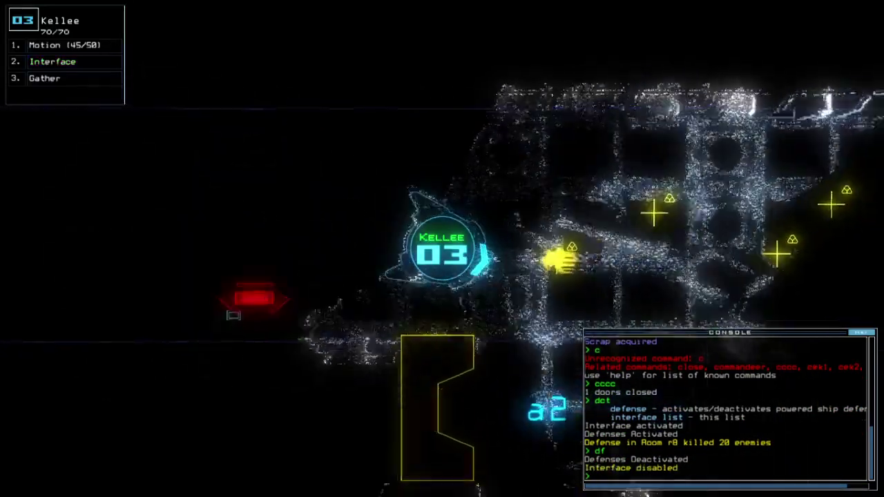
text(g)
Gather the remaining scrap with Kellee and move her back toward airlock a2
key(Return)
text(g)
key(Return)
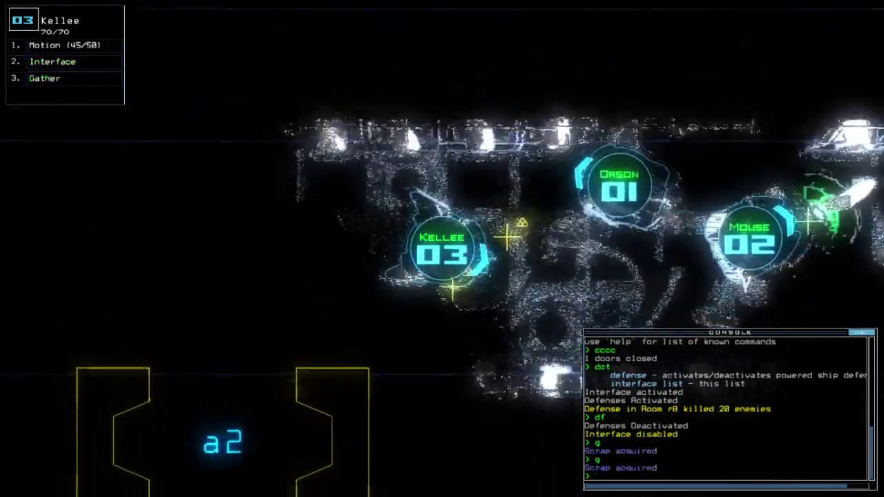
text(g)
key(Return)
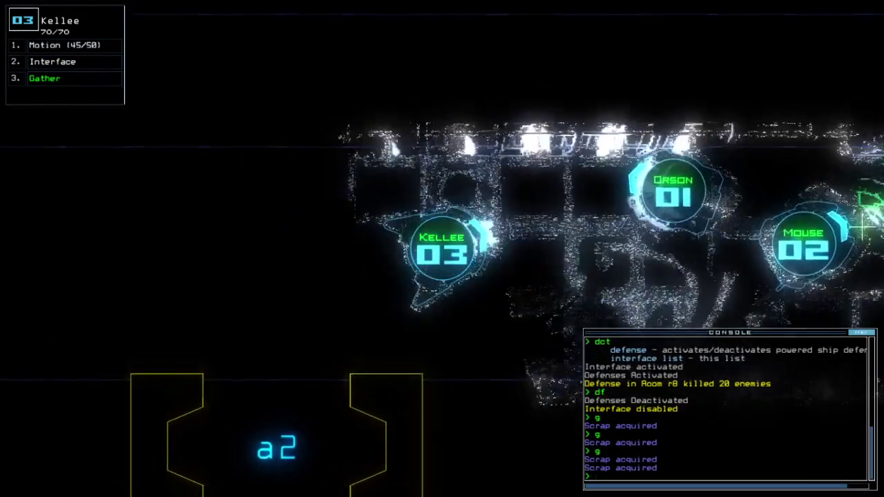
key(Down)
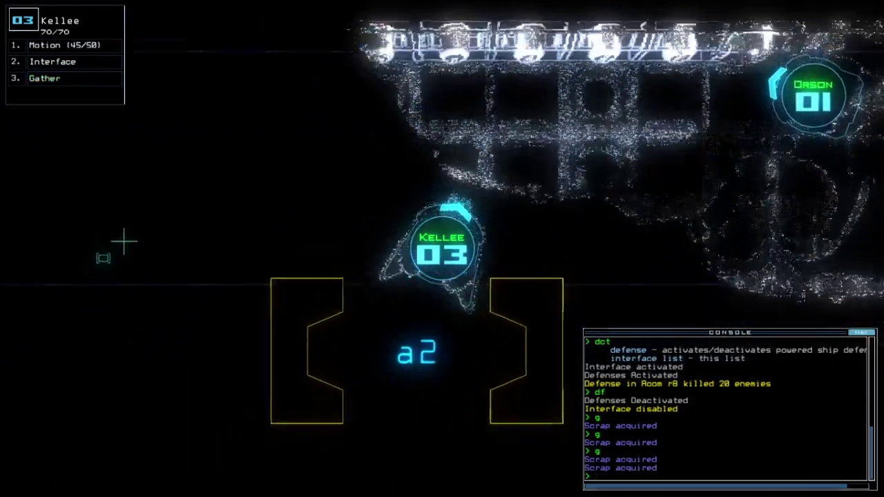
key(space)
text(dd a)
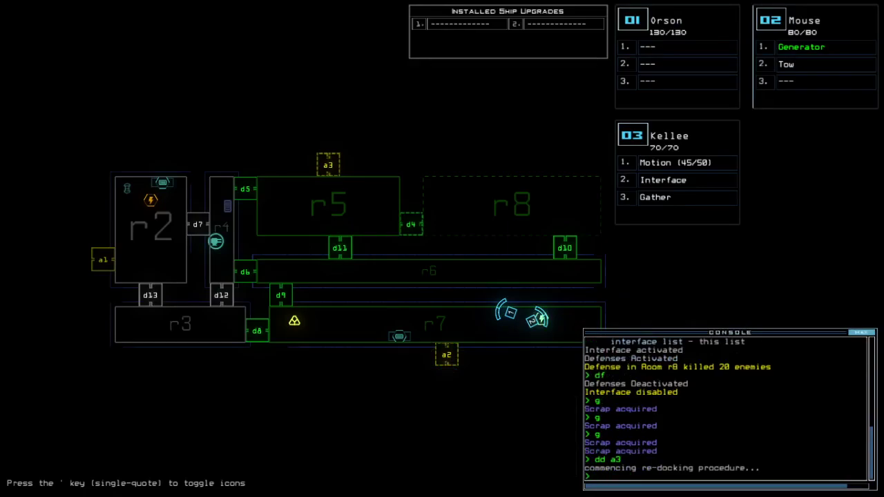
Dock at airlock a3, open r1's doors, and gather scrap in r5, finding a Ship Surveyor
key(space)
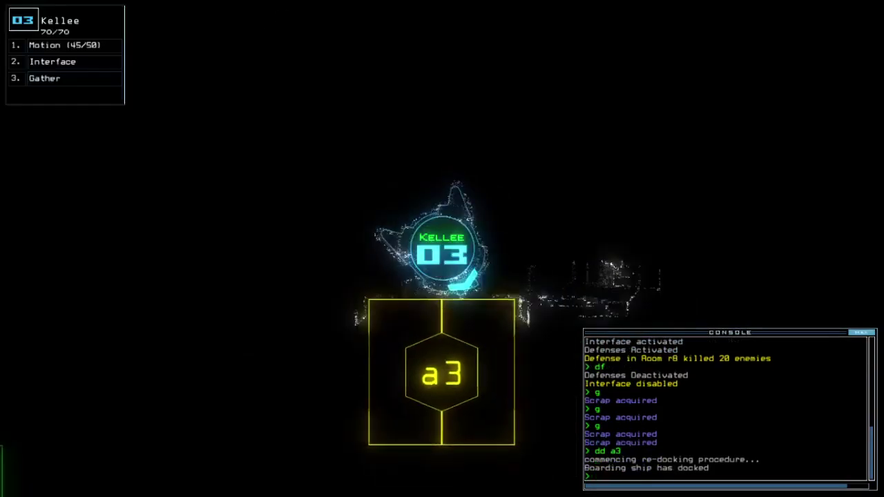
text(arr)
key(Down)
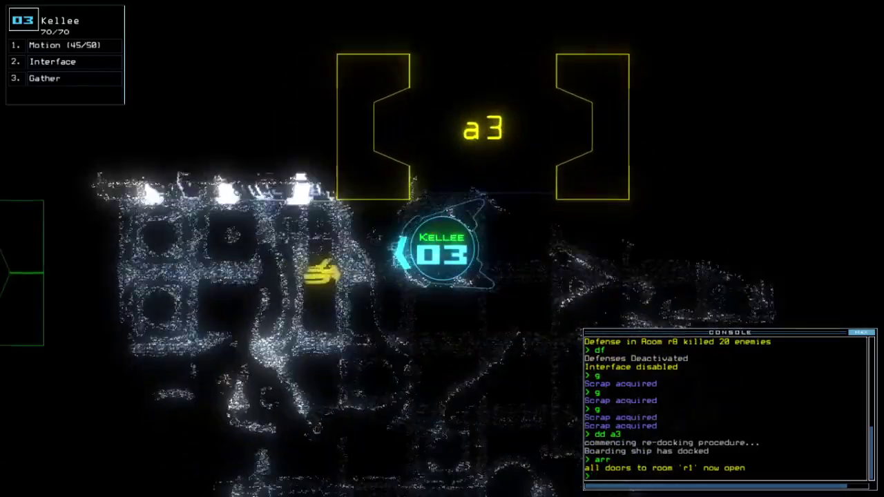
key(Left)
text(g)
key(Return)
key(Right)
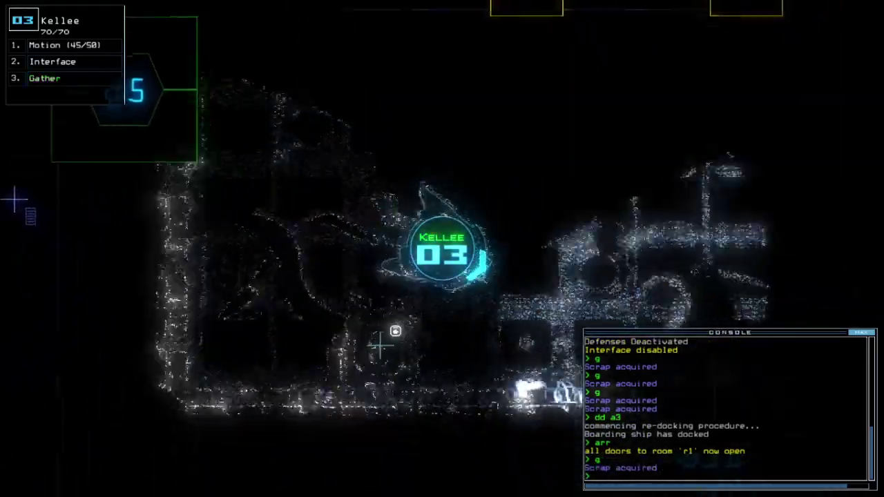
Steer Kellee to door d4, open it, and send her back to r1
key(Up)
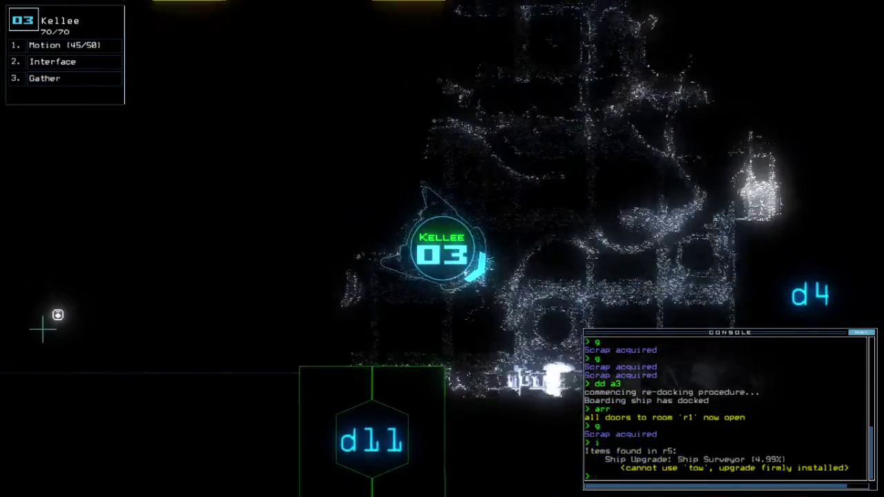
key(Up)
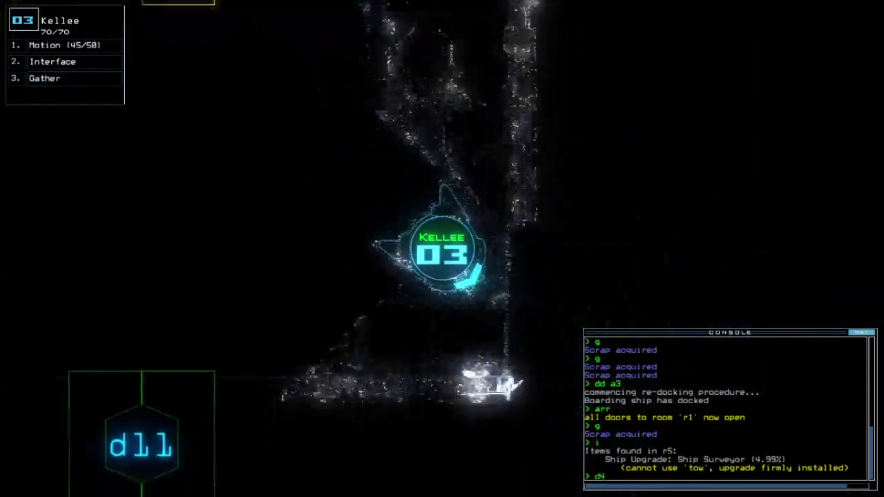
text(d4)
key(Return)
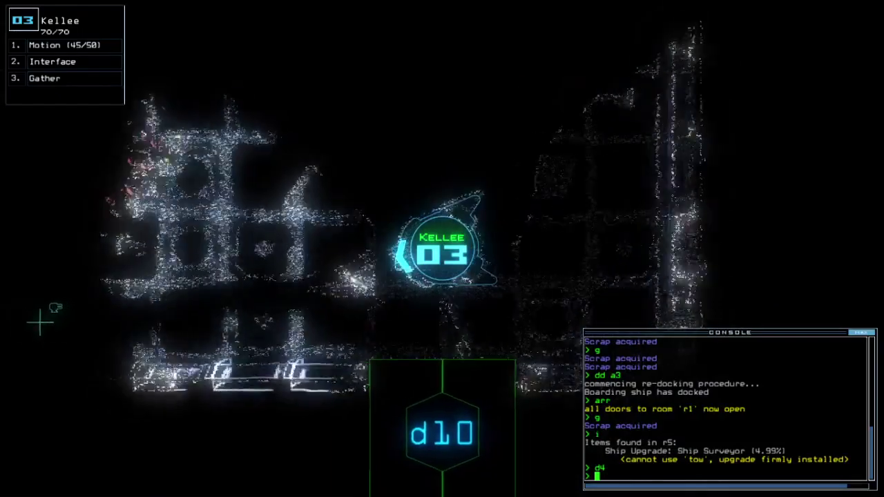
text(back)
key(Return)
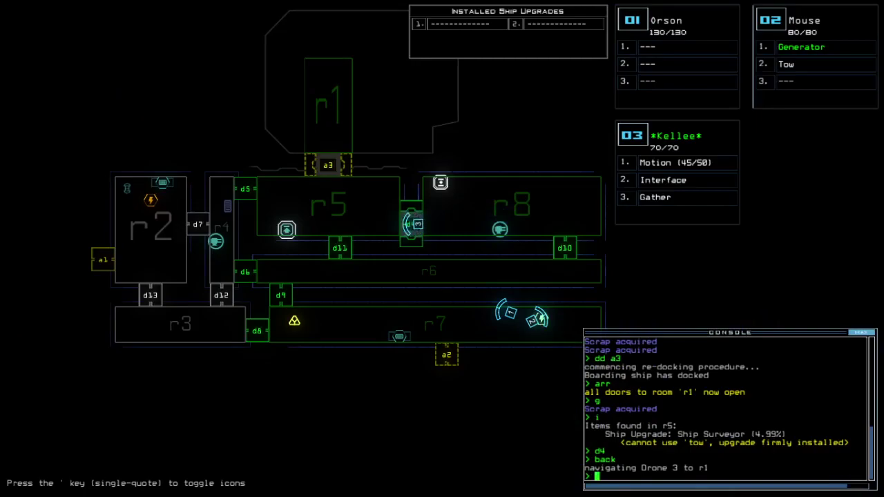
Re-dock the shuttle at a2, recall the drones, and end the mission with 755 points
key(Tab)
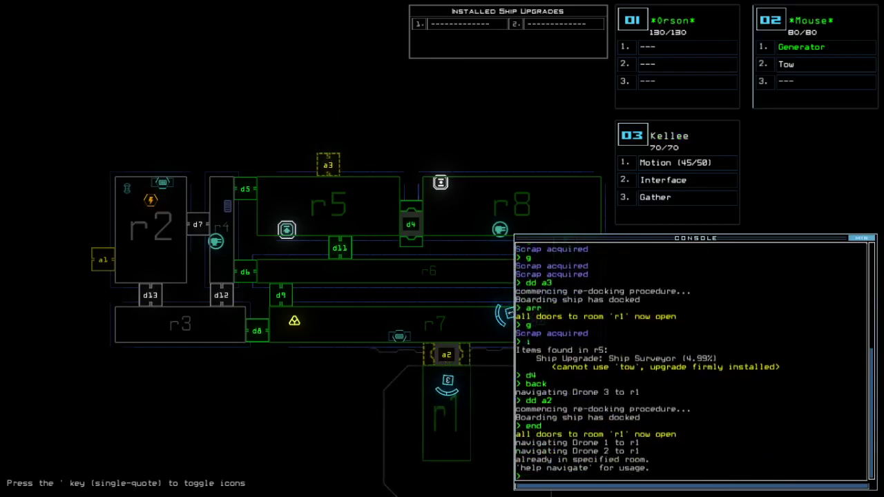
text(32g)
key(Return)
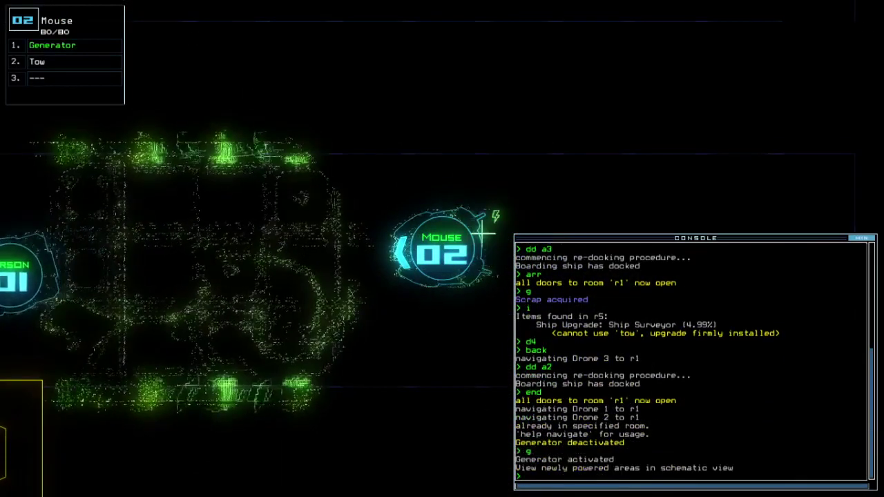
key(3)
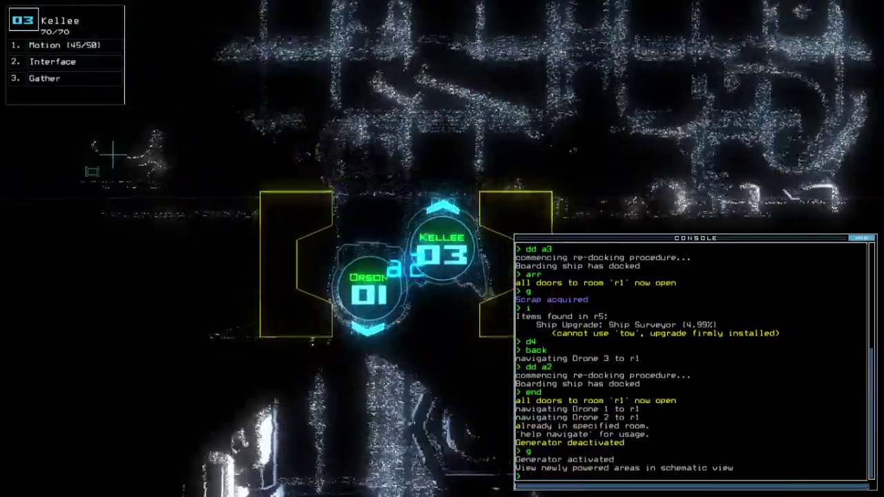
text(rv22)
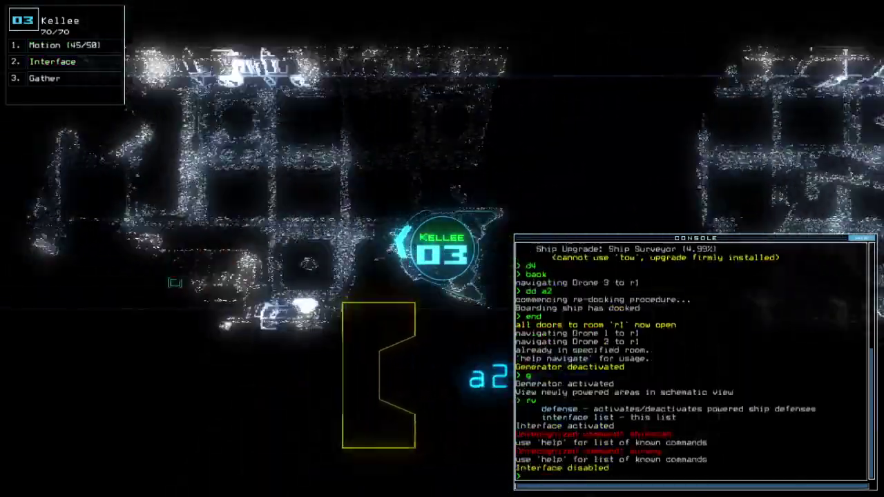
text(end)
key(Return)
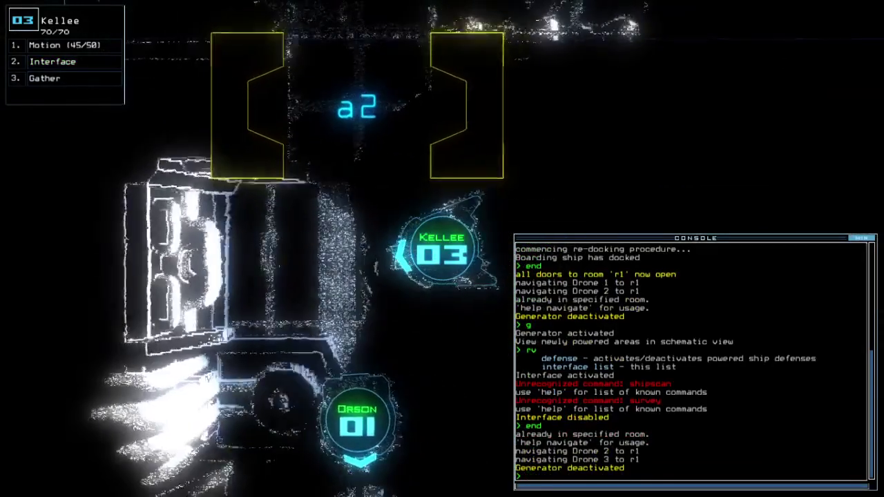
key(space)
key(ctrl+c)
text(out)
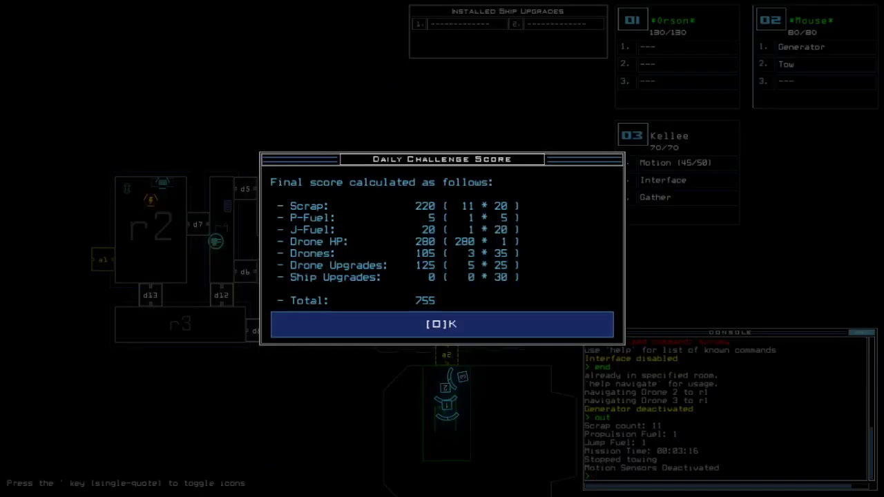
Dismiss the 755 score screen to show the 05/07/2021 Daily Leaderboard
key(o)
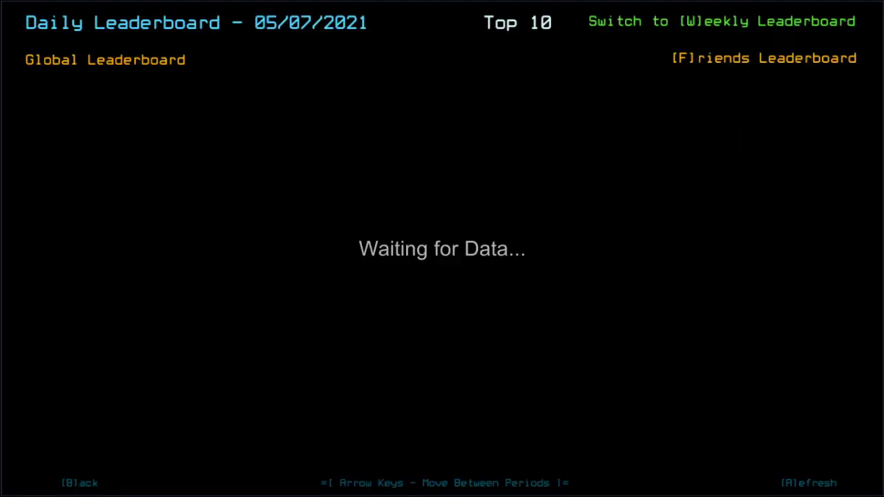